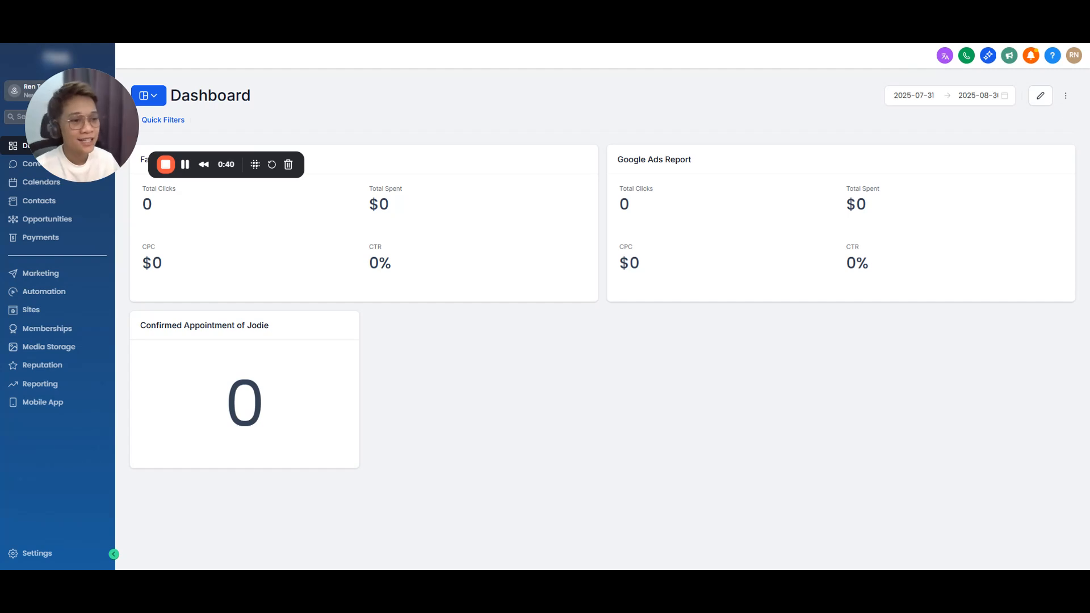
Open the Offer page of the "AI chatwidget test link" funnel in the page editor.
left_click_drag(83, 100, 63, 101)
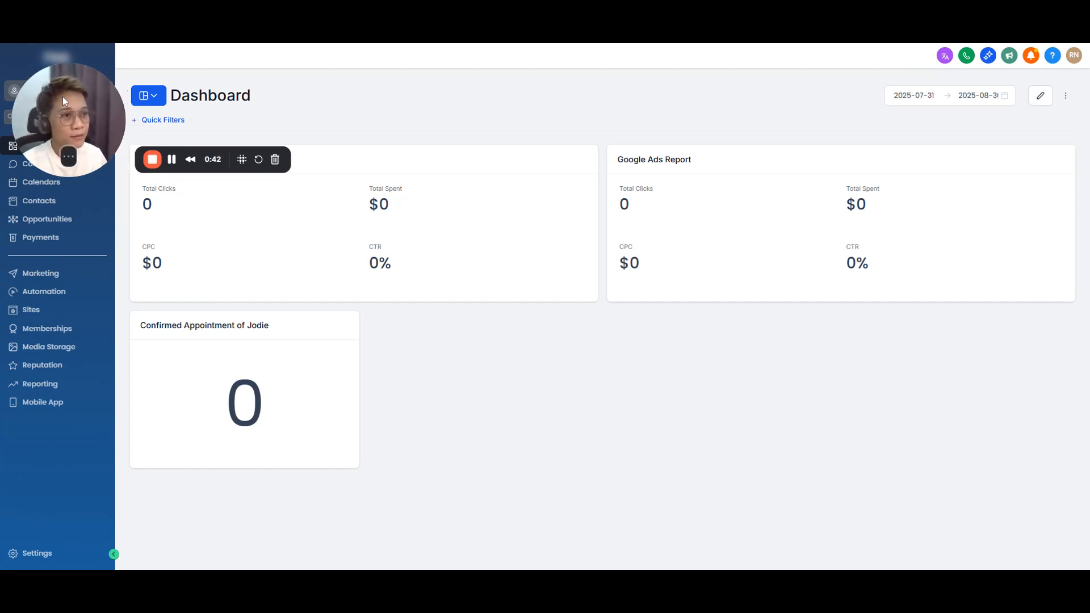
left_click(30, 309)
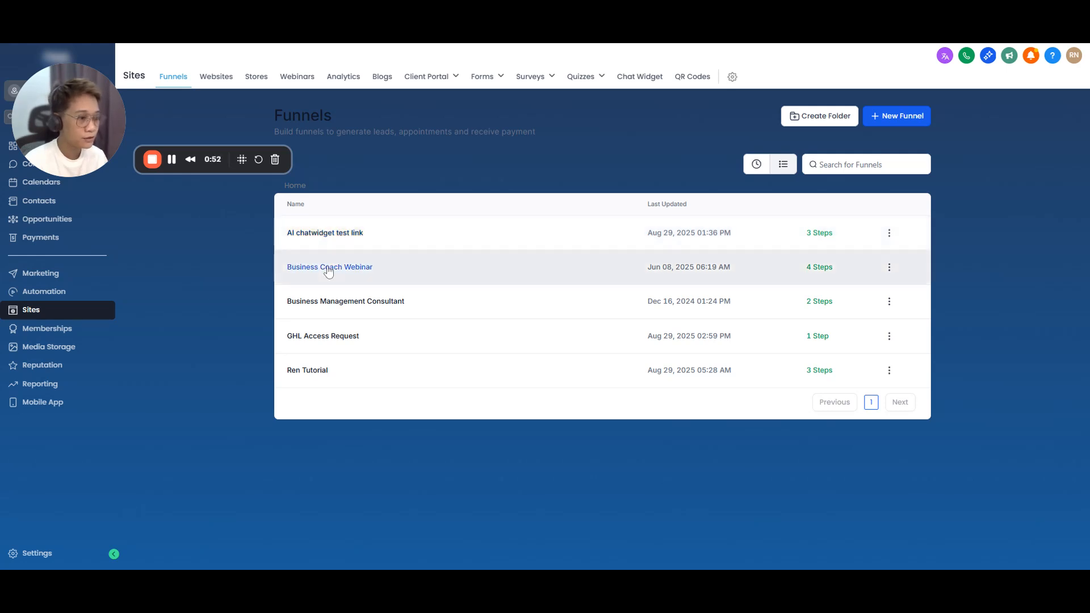
left_click(335, 234)
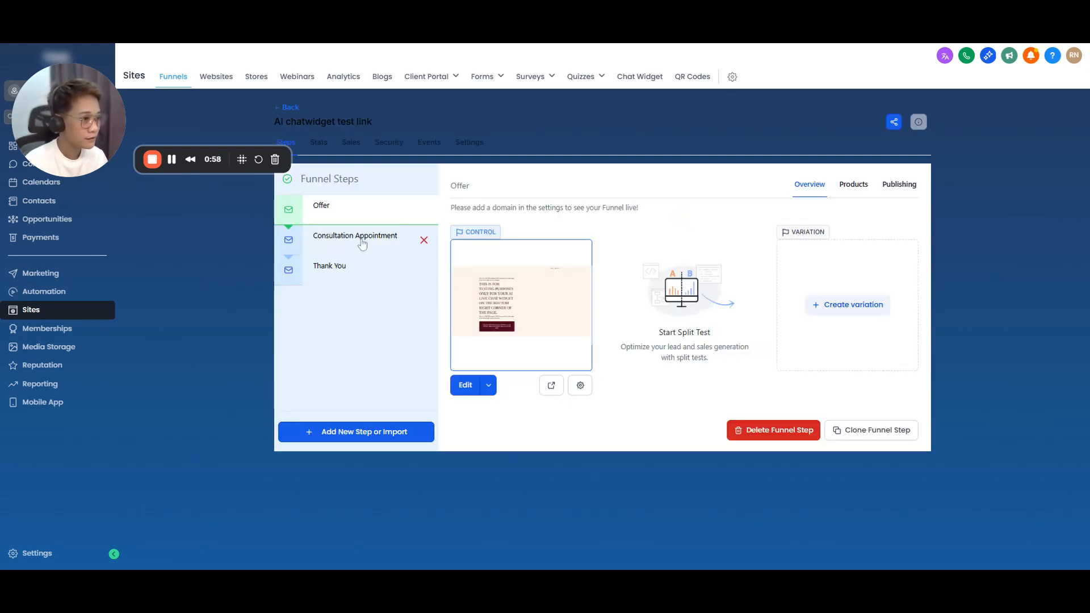
left_click(492, 387)
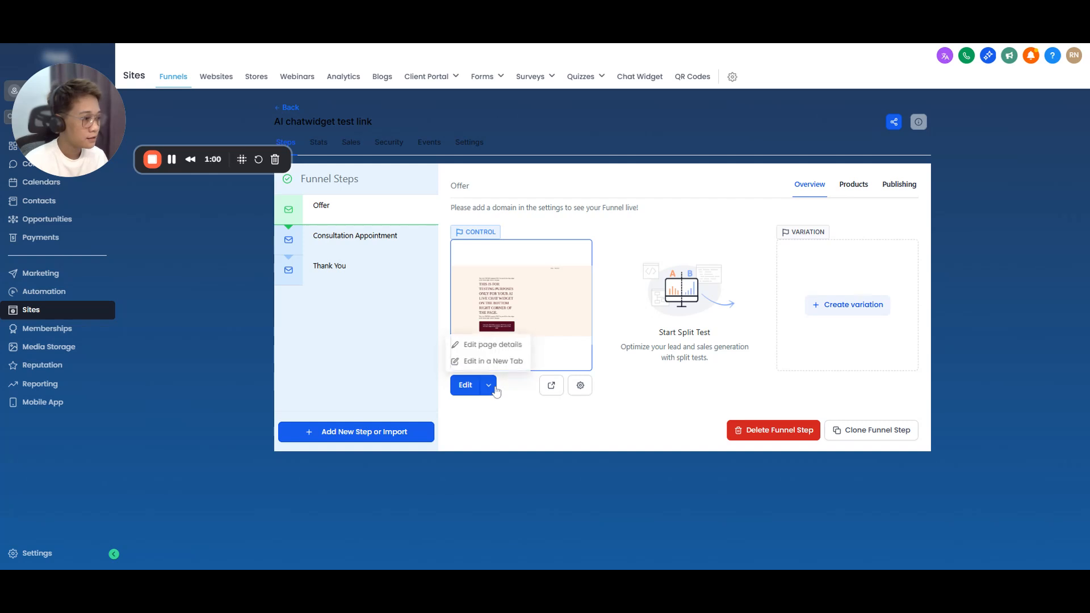
left_click(465, 386)
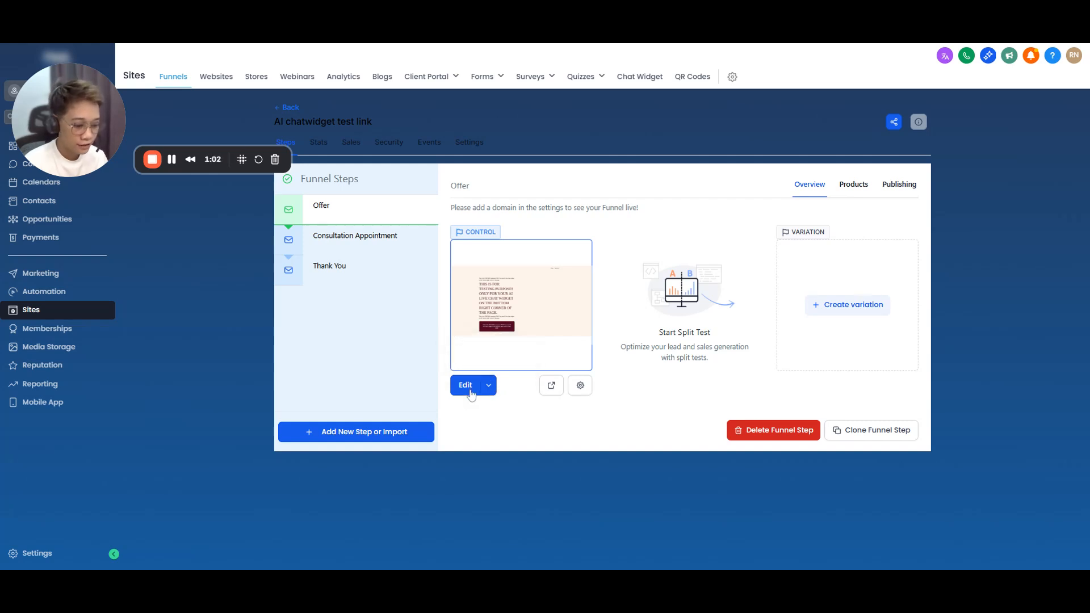
left_click(469, 392)
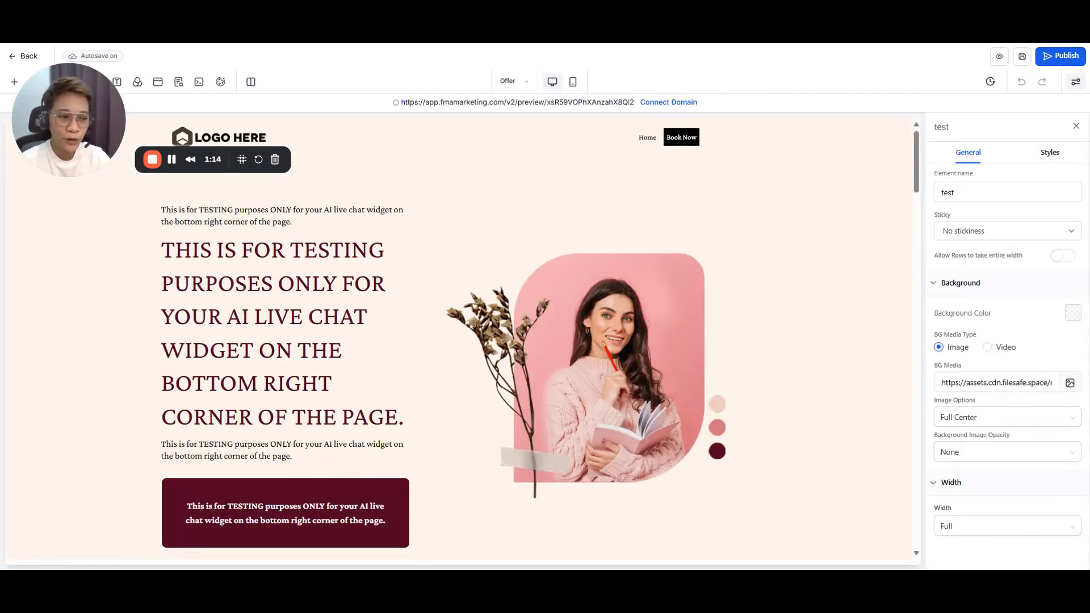
Change the text of the hero section's dark red button to "Product list".
scroll(455, 326, "down", 8)
scroll(456, 326, "up", 7)
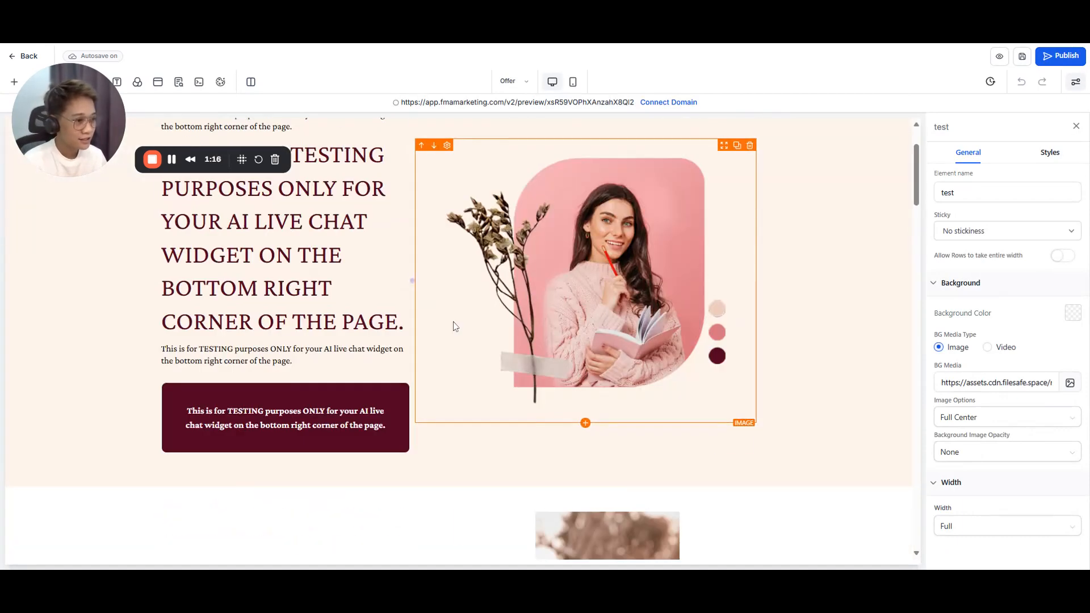
left_click(246, 419)
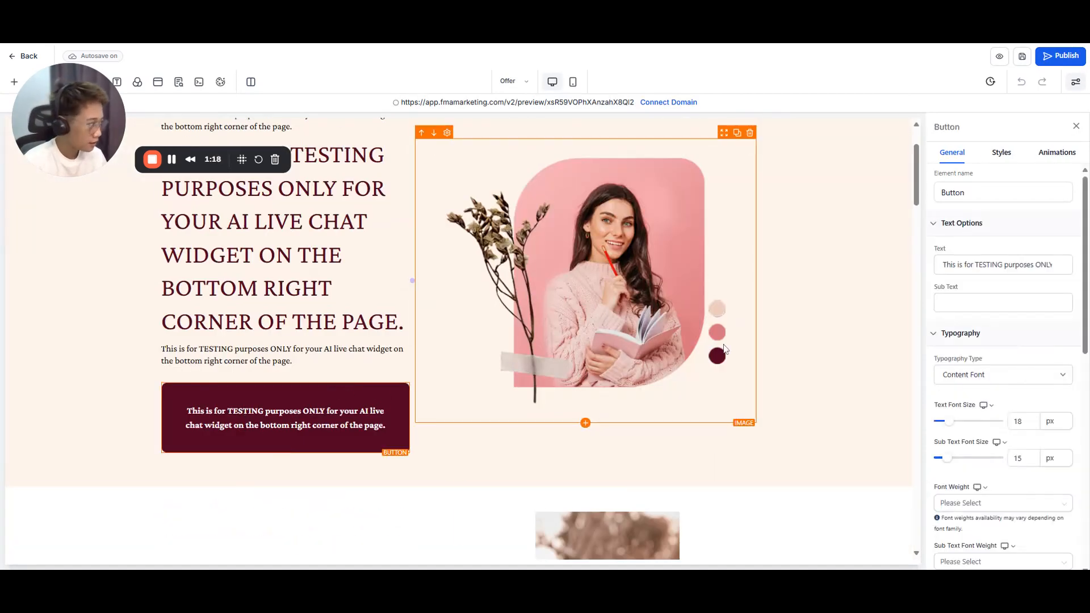
triple_click(1003, 265)
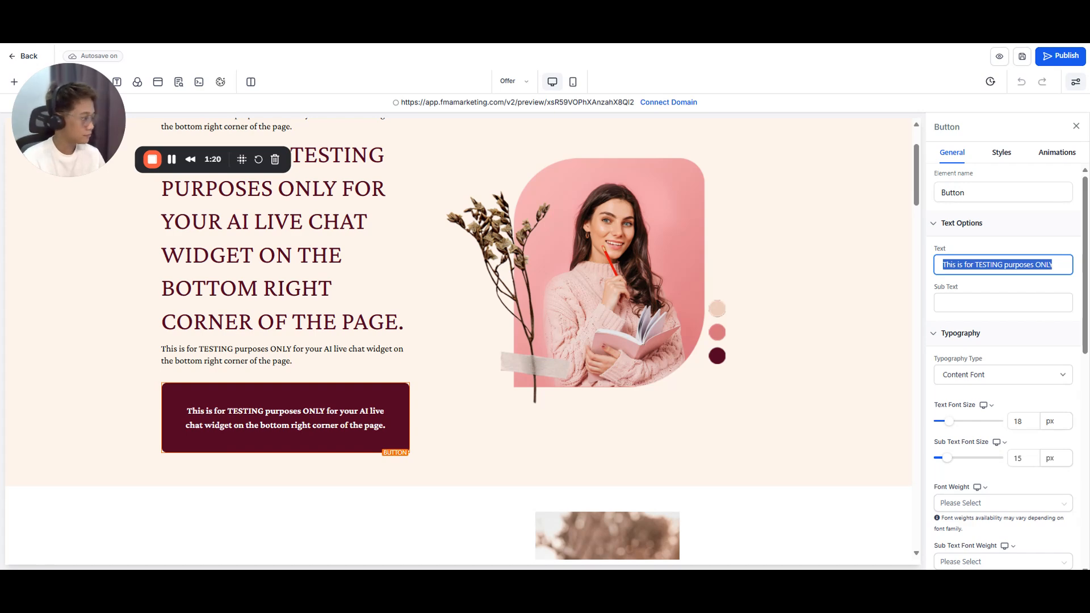
type("Procee")
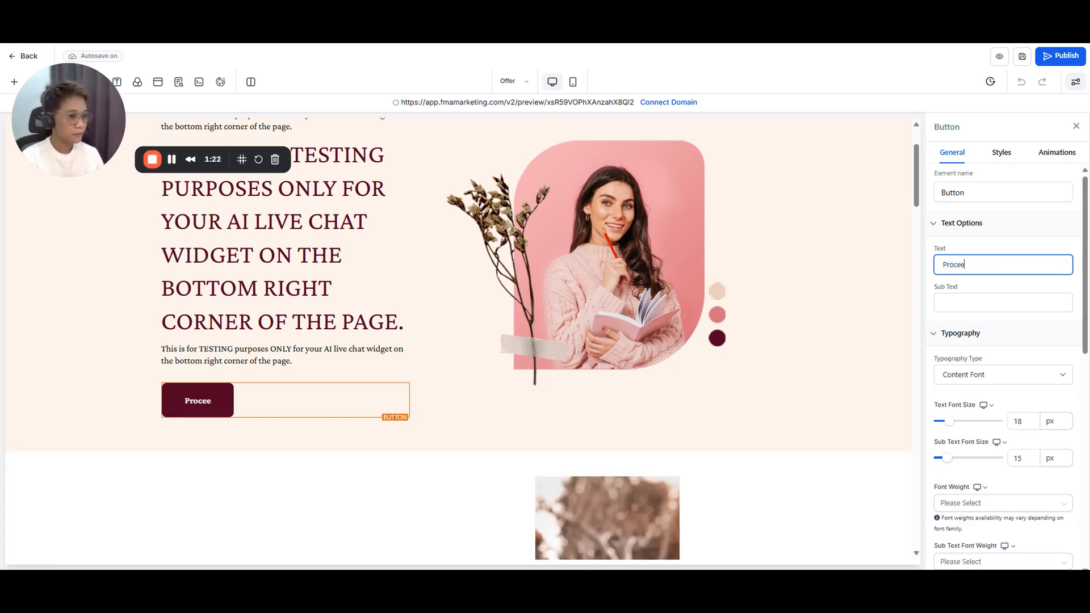
type("d T")
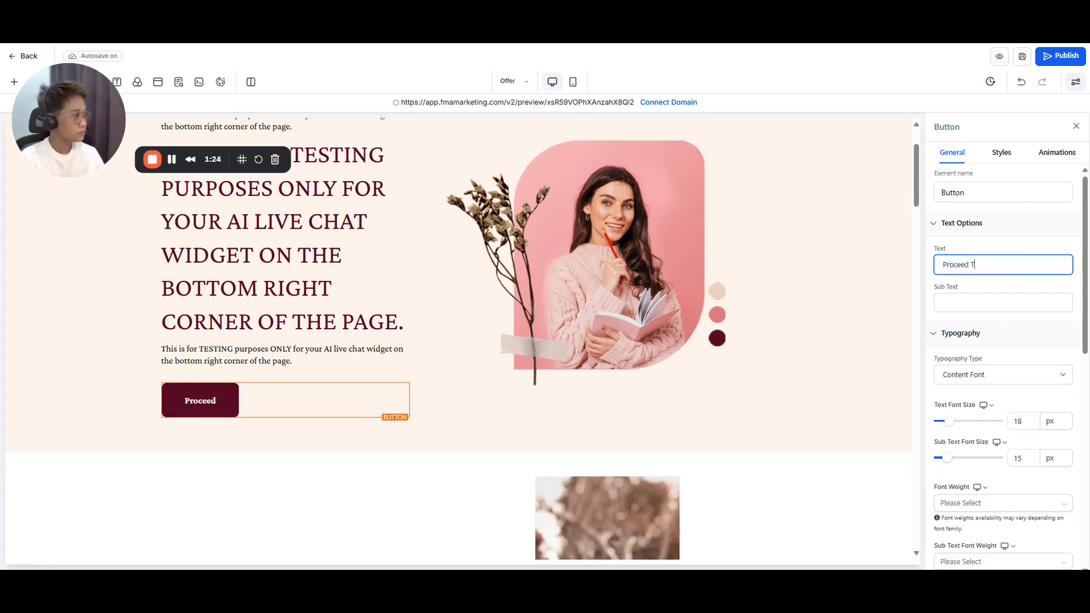
type("o")
key("BackSpace")
key("BackSpace")
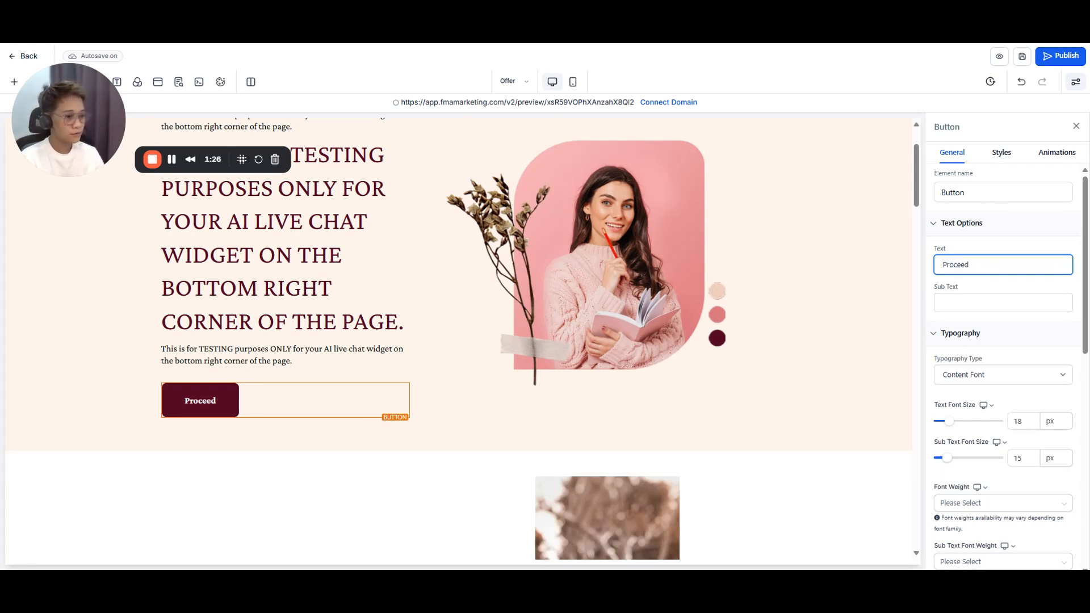
key("BackSpace")
key("BackSpace")
key("BackSpace")
key("BackSpace")
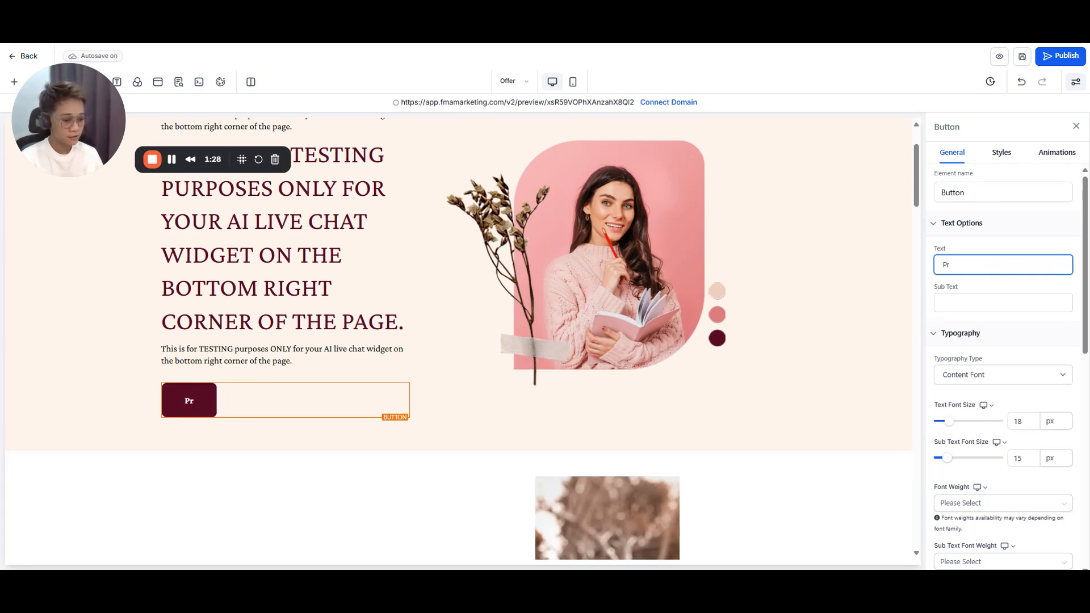
type("oduct list")
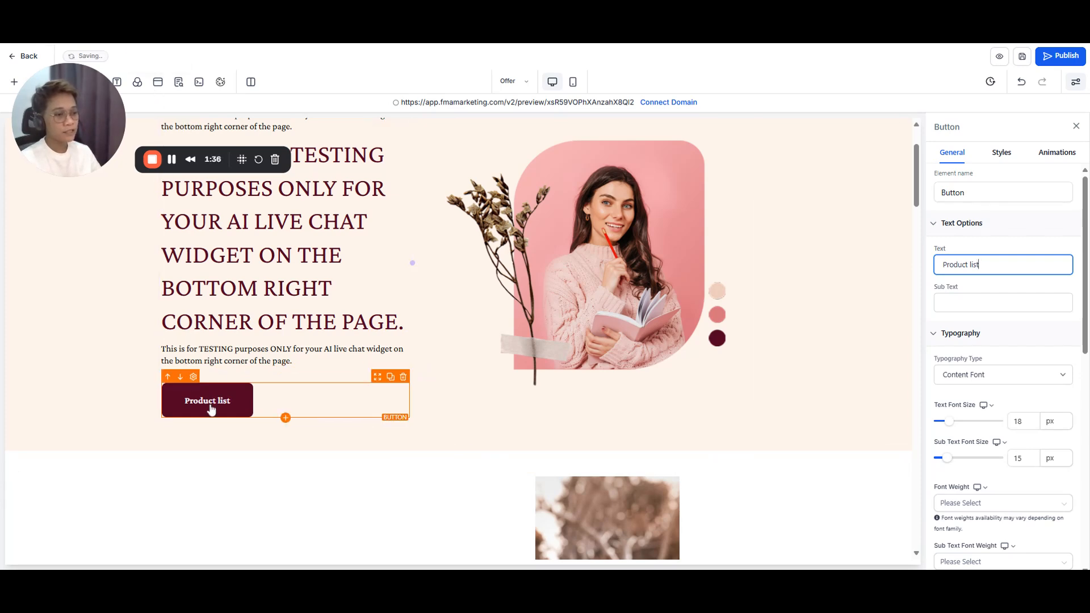
Open the existing popup and add a 2 Step Order element to its empty second column.
left_click(158, 84)
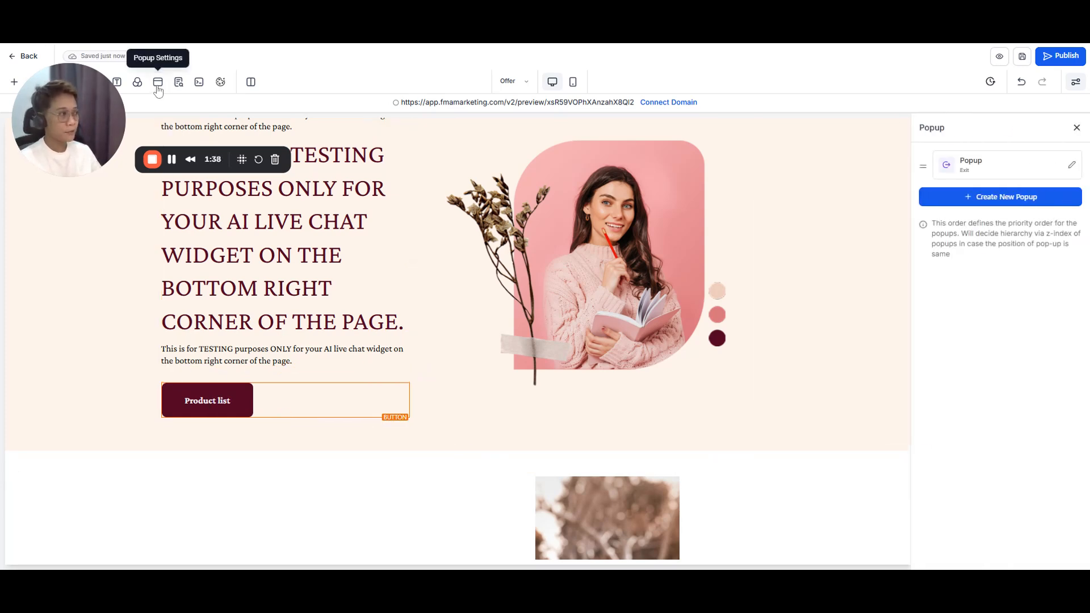
left_click(985, 167)
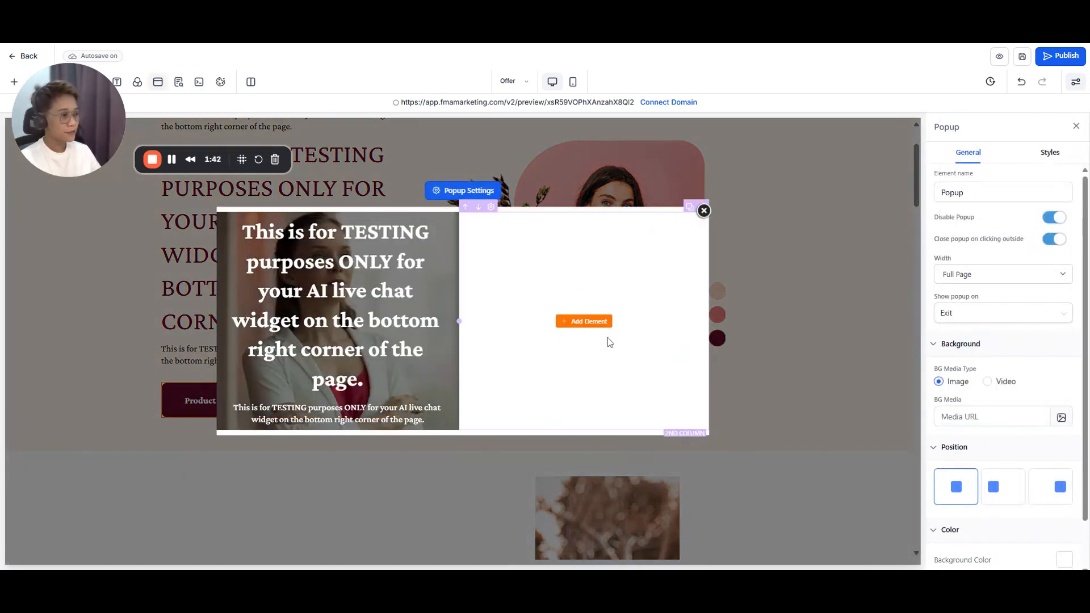
left_click(588, 322)
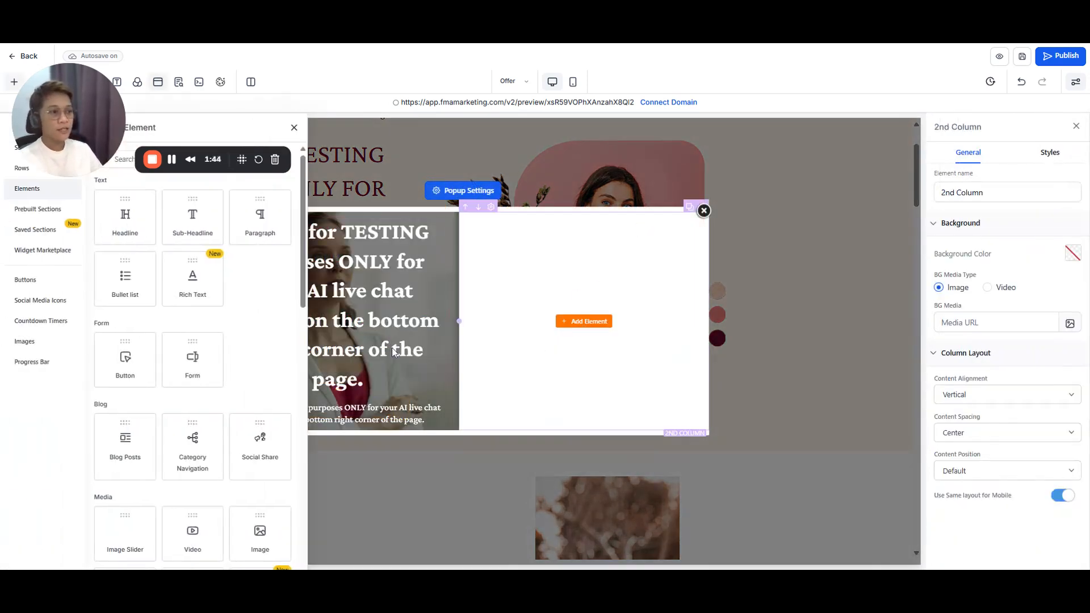
left_click(114, 160)
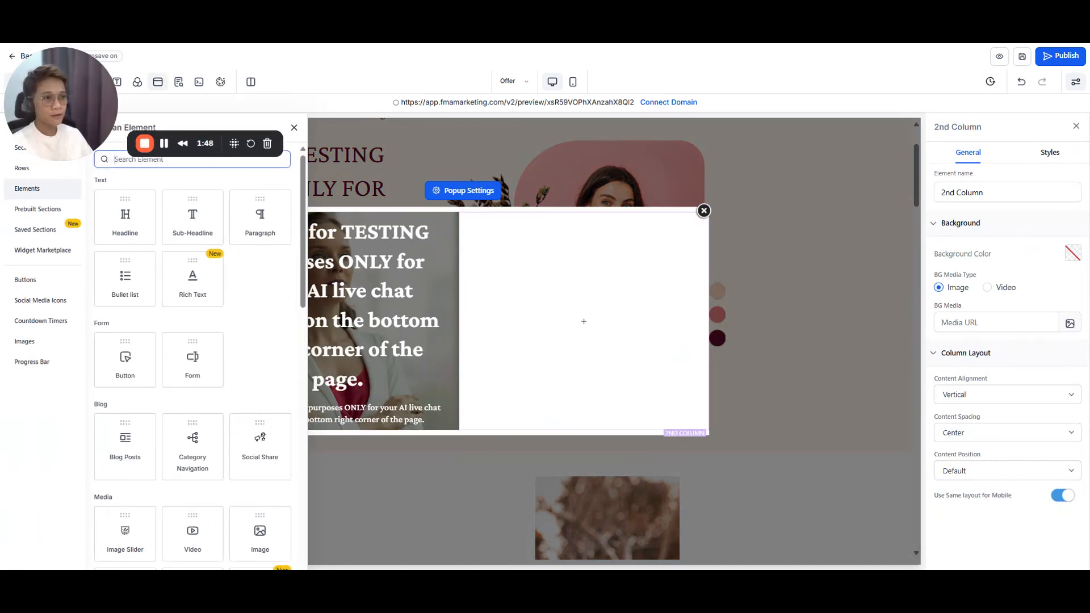
type("order")
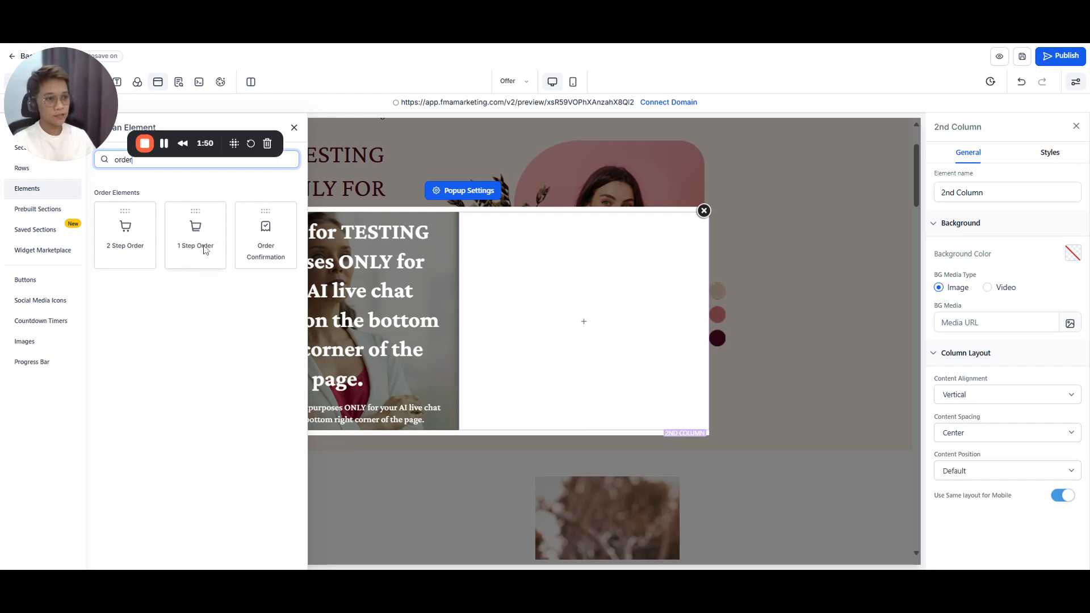
left_click_drag(134, 237, 584, 341)
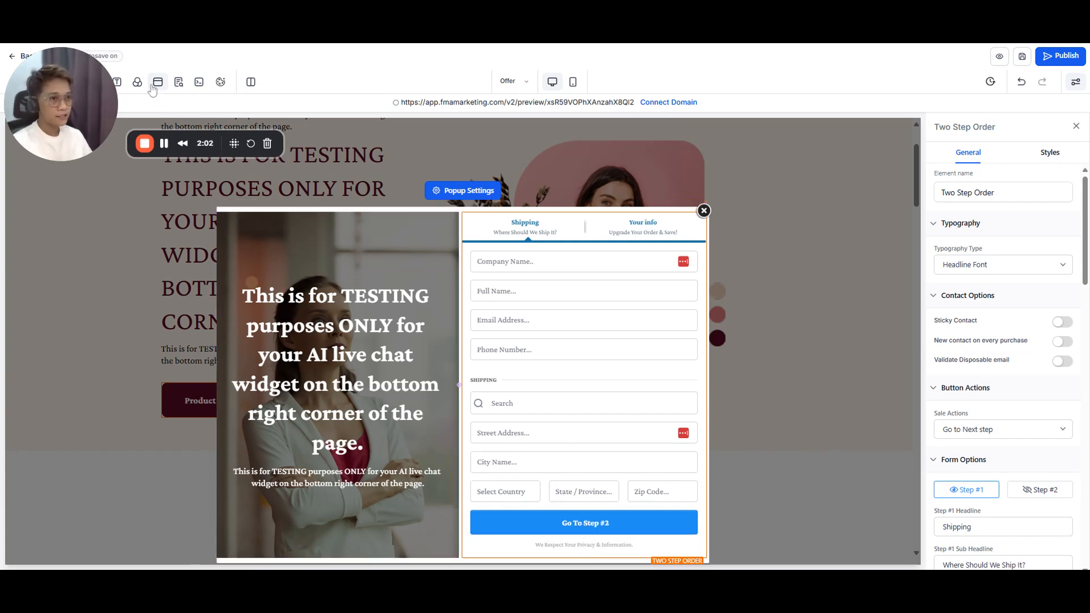
Reopen the popup and add a 1 Step Order element above the two-step order form.
left_click_drag(81, 104, 126, 106)
left_click(14, 82)
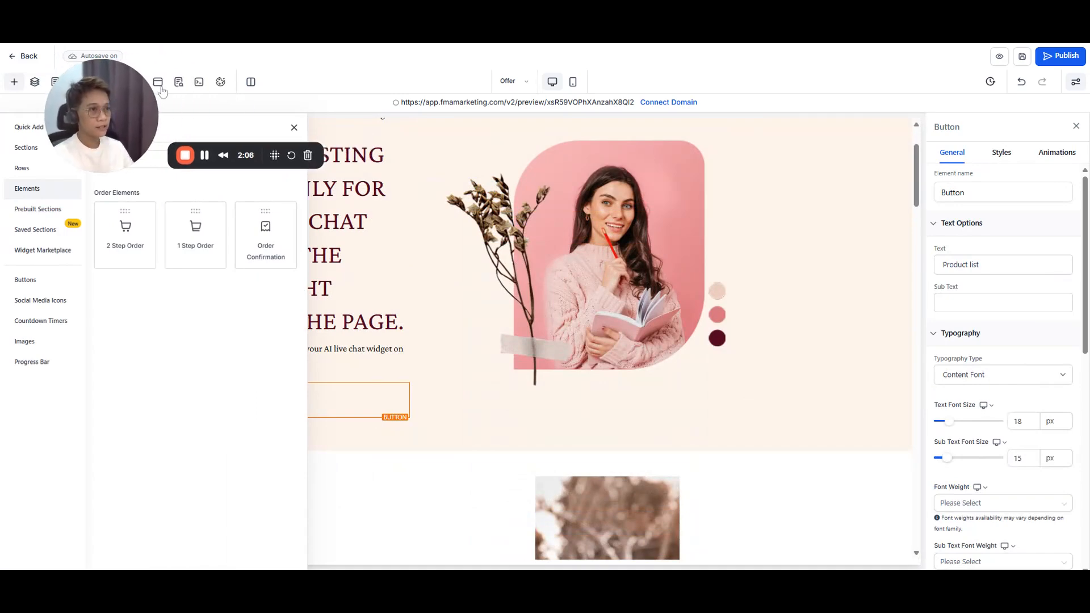
left_click(157, 83)
left_click(983, 170)
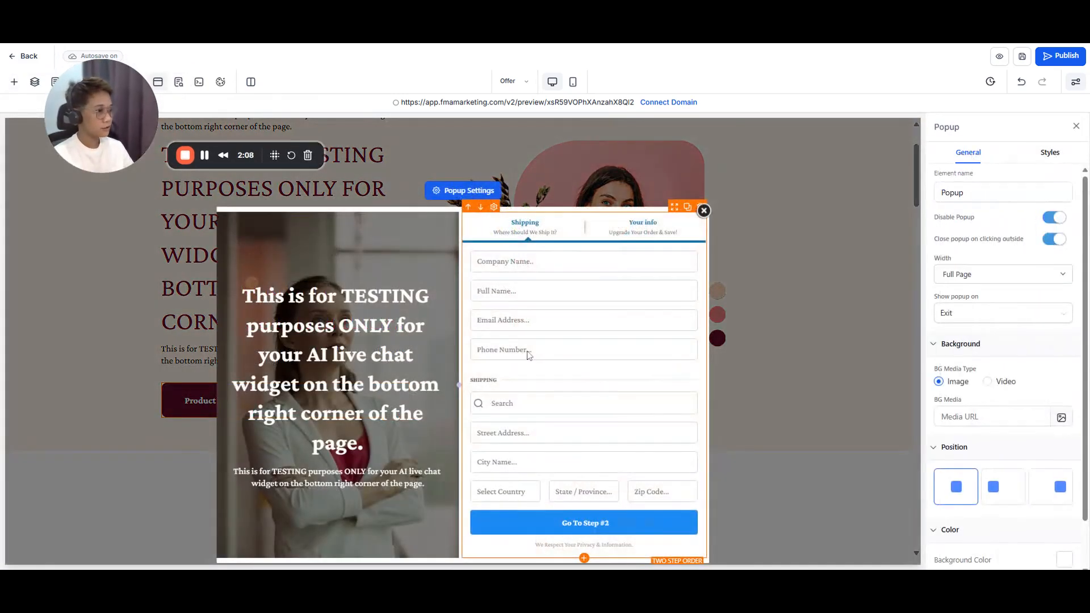
left_click(583, 558)
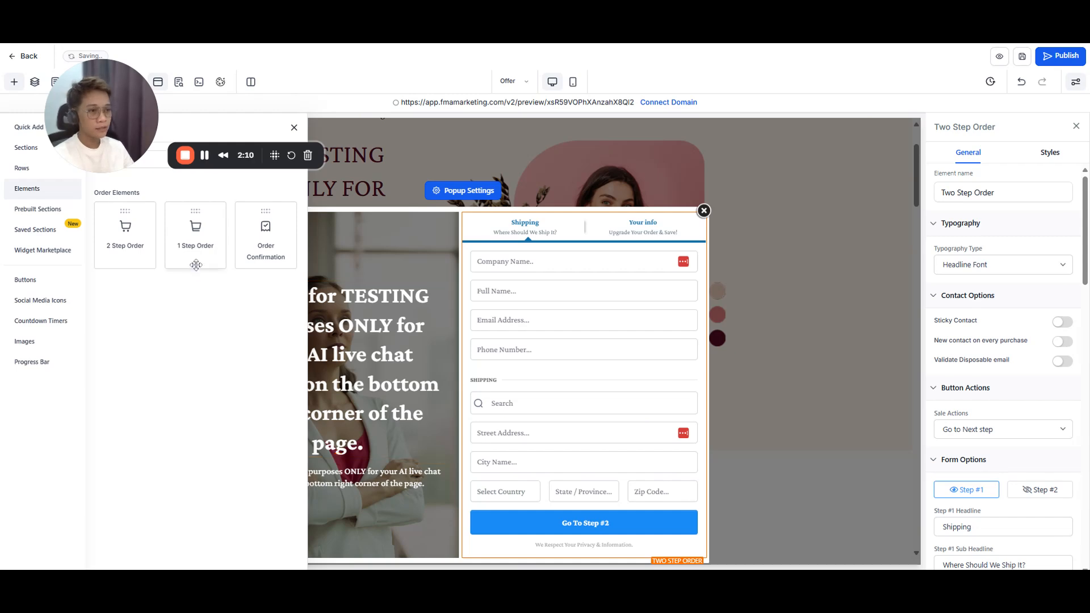
left_click_drag(189, 230, 548, 260)
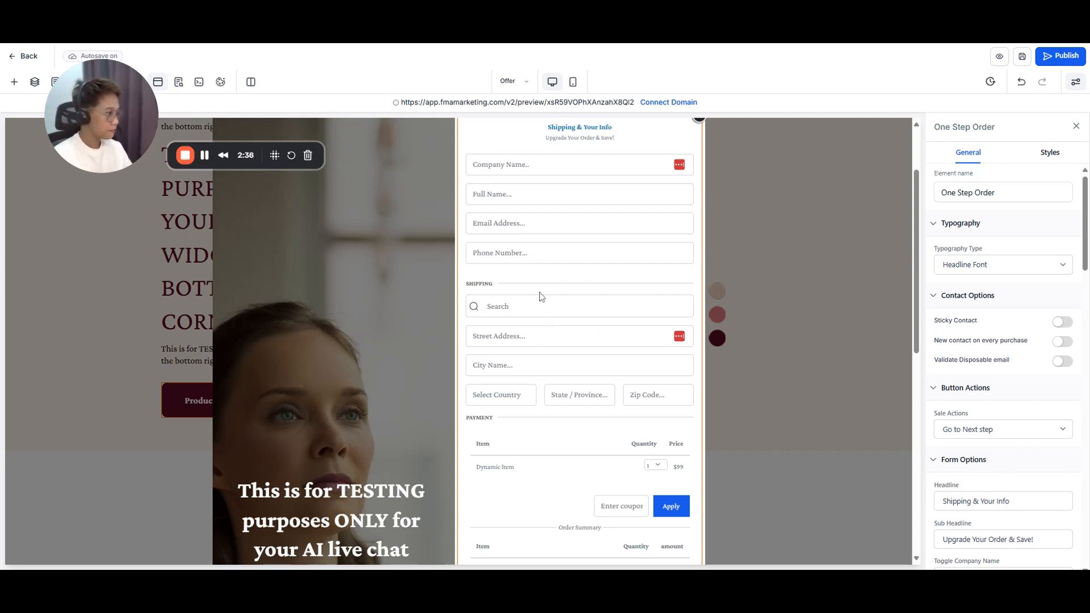
Set the one-step order form's shipping option to Hide Shipping.
scroll(981, 392, "down", 5)
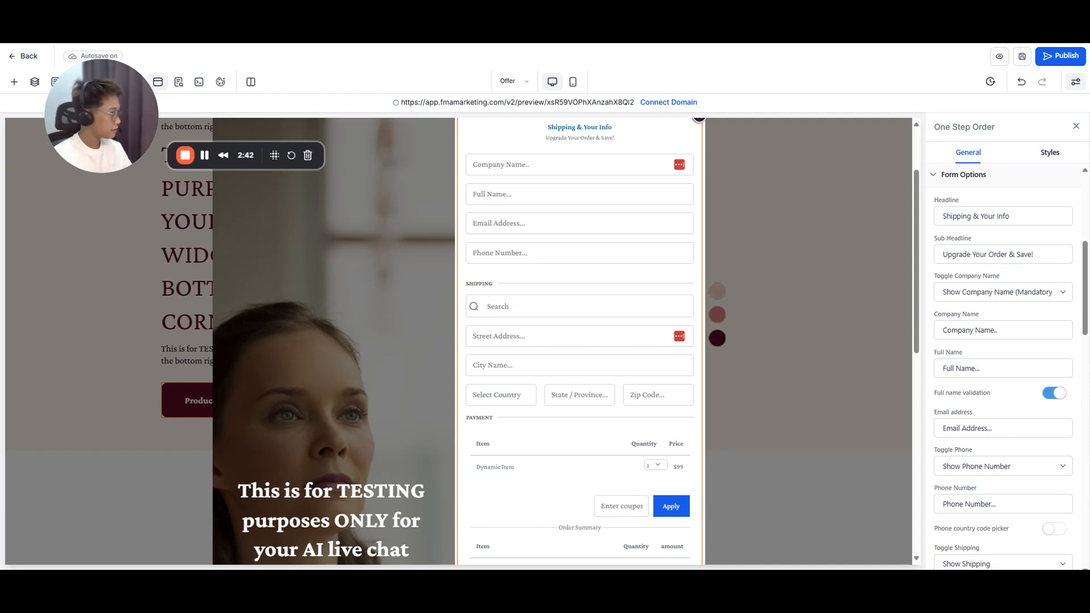
scroll(992, 360, "down", 4)
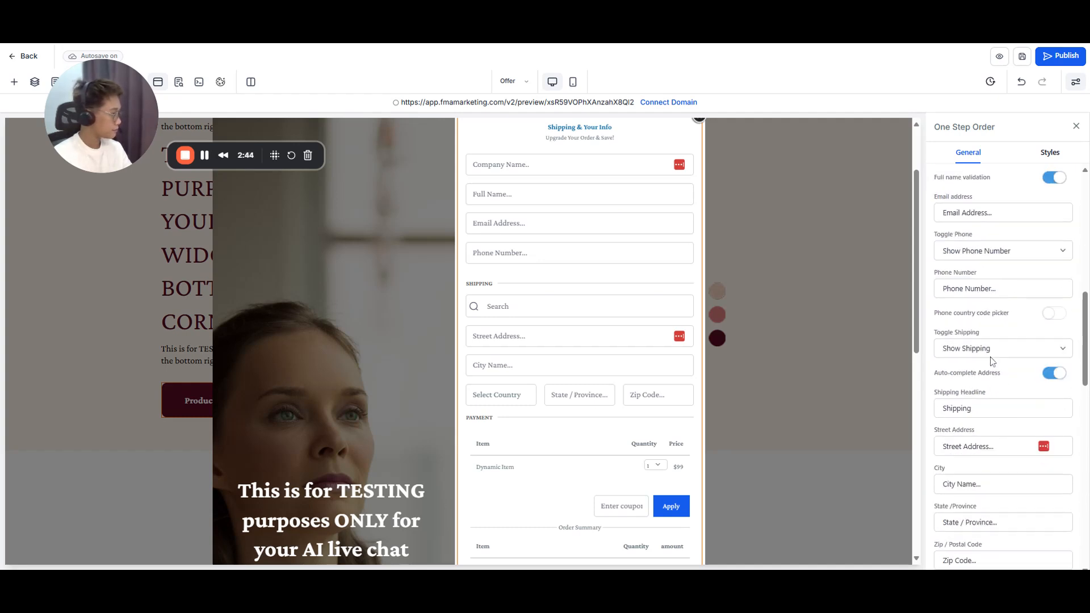
scroll(992, 360, "down", 1)
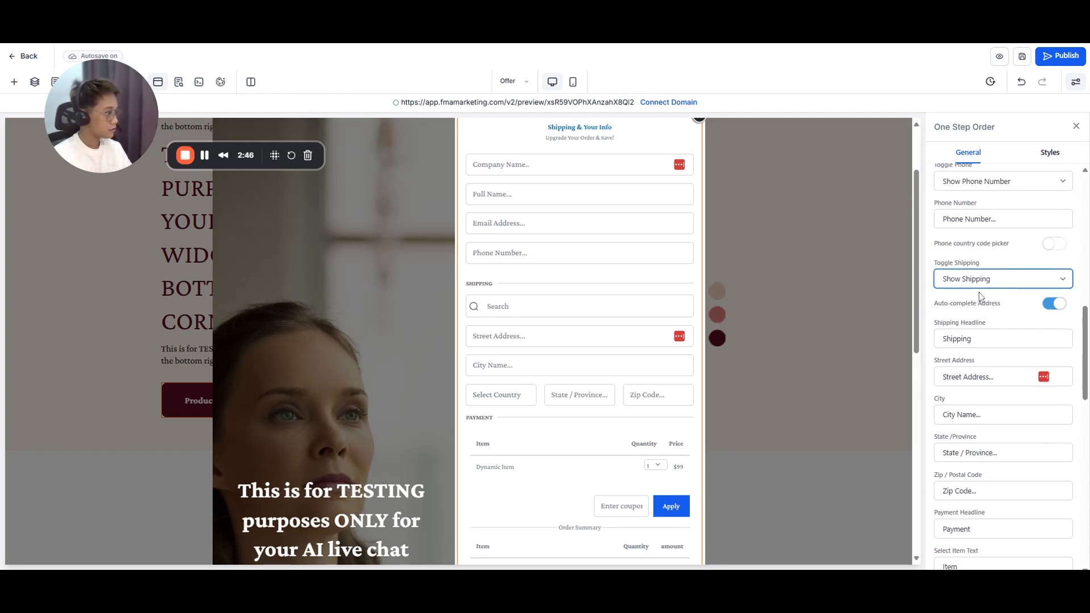
left_click(980, 295)
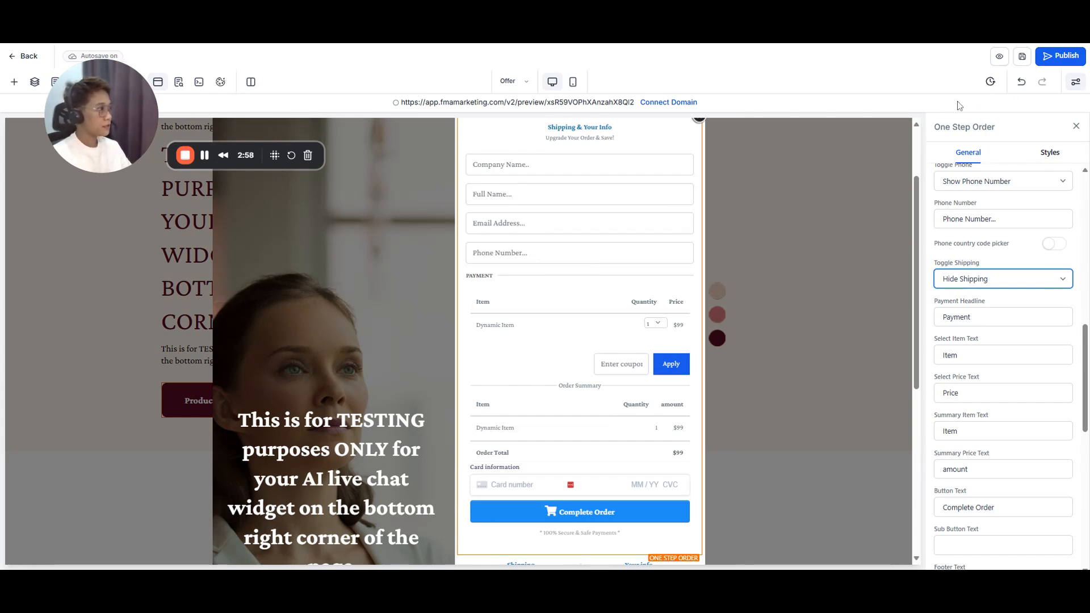
Delete the two-step order form from the popup and save the page.
scroll(631, 363, "down", 5)
scroll(568, 310, "down", 1)
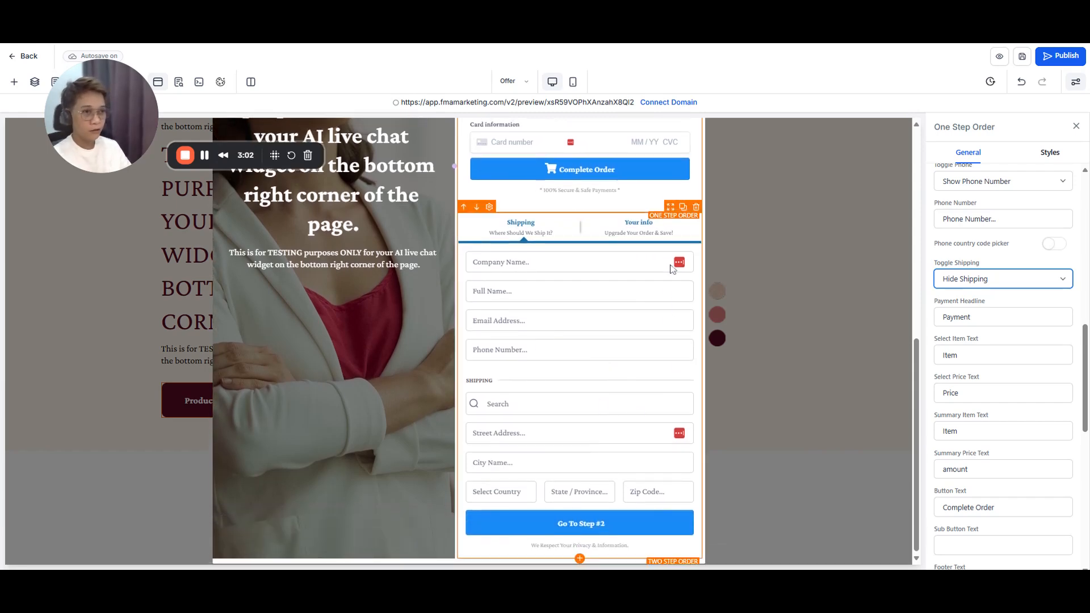
left_click(697, 209)
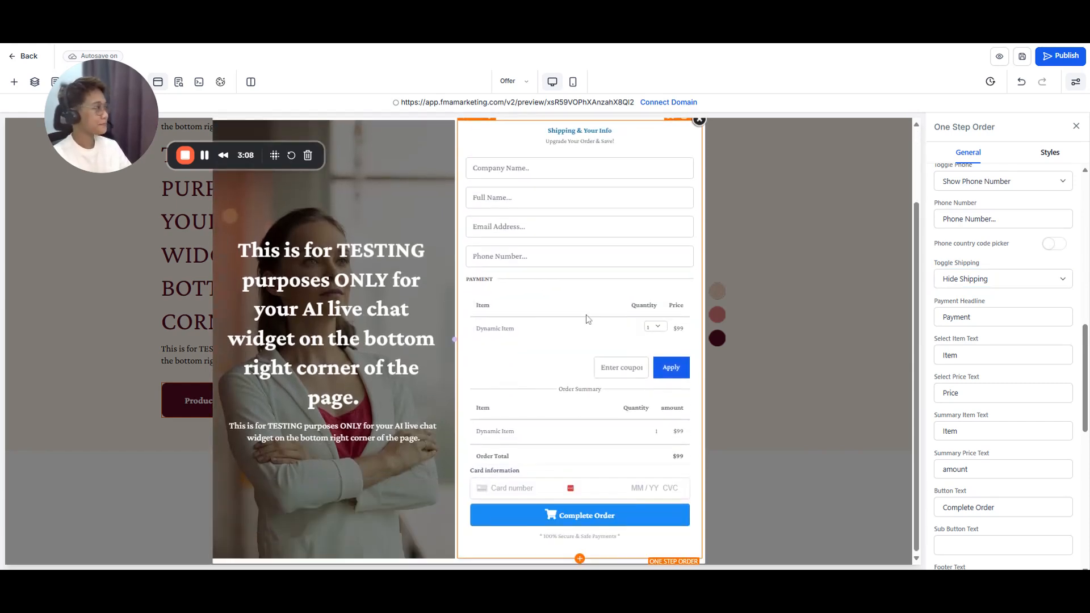
left_click(1028, 62)
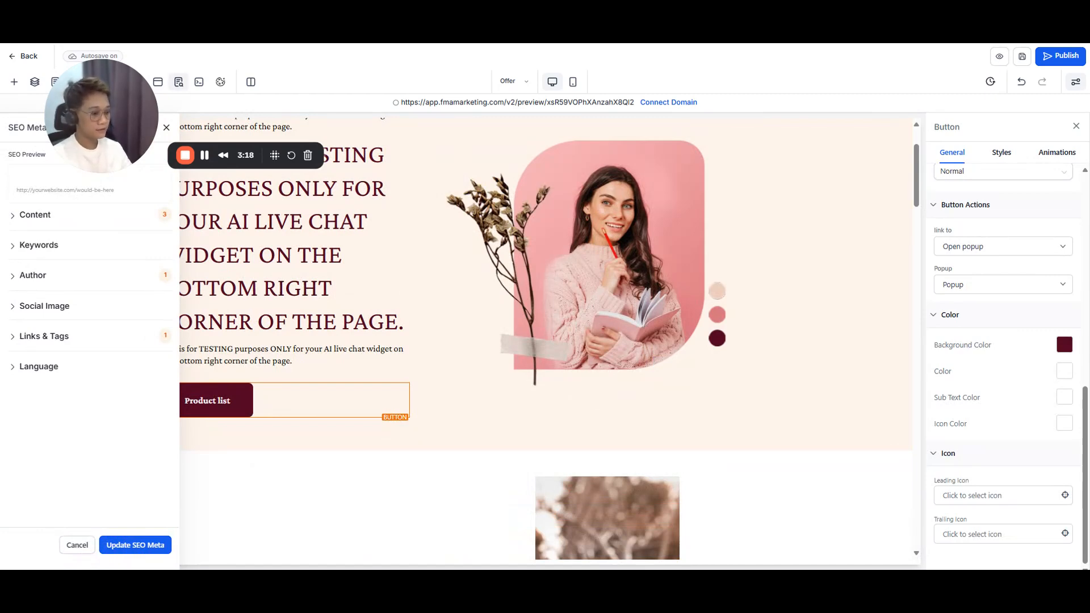
Preview the funnel page and test the Product list button.
left_click(467, 45)
scroll(462, 264, "down", 3)
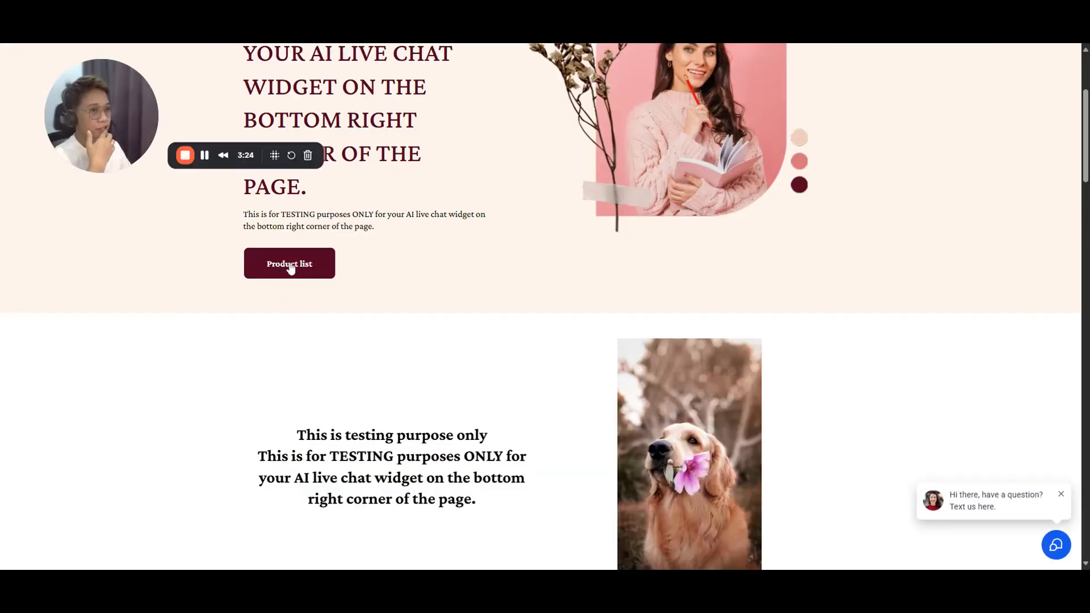
scroll(404, 351, "up", 3)
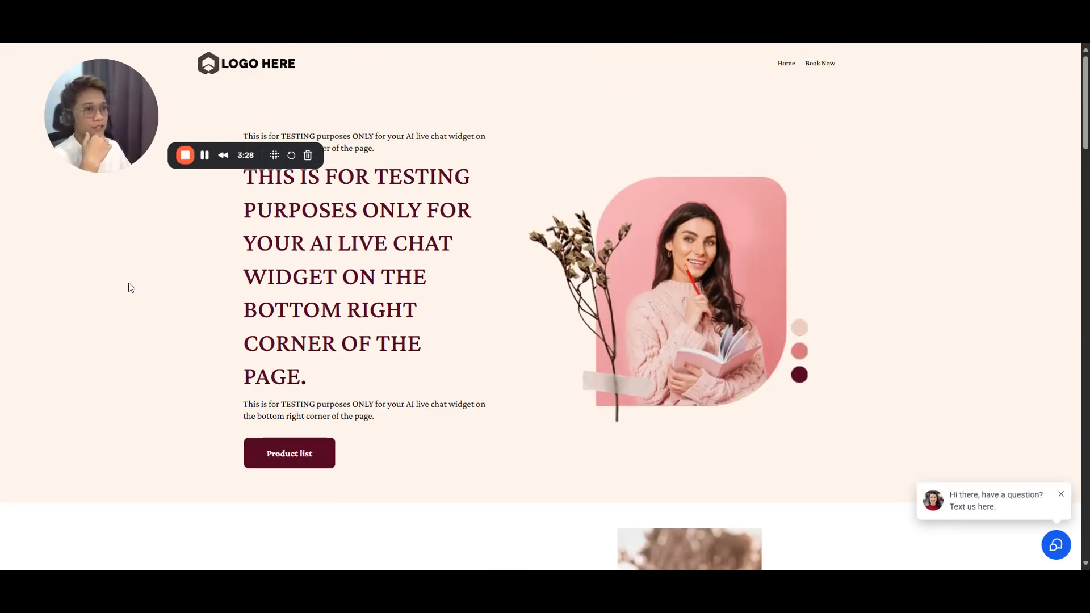
left_click(290, 453)
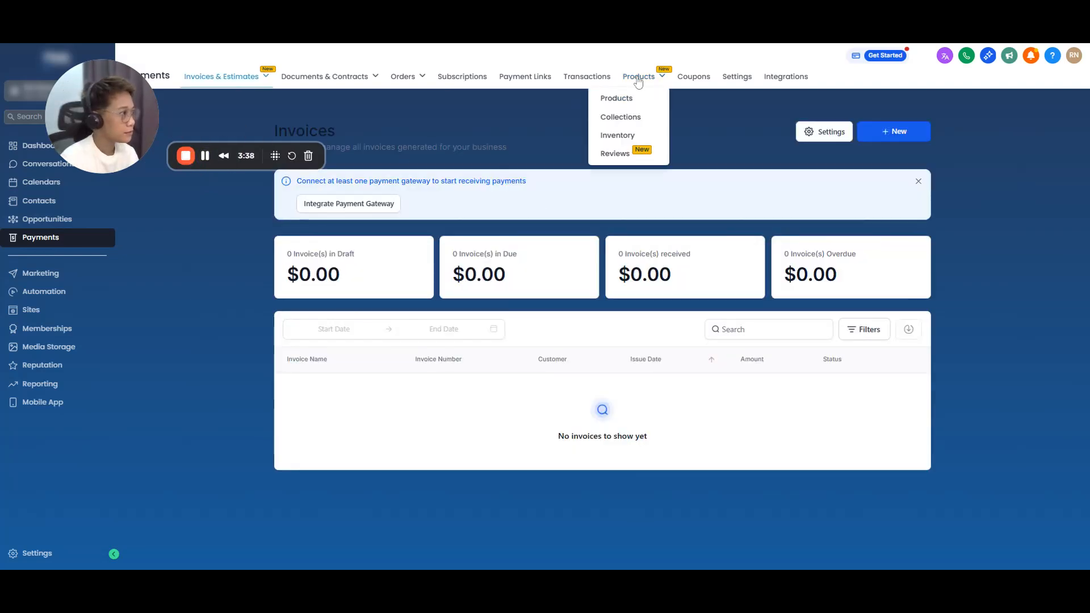
Open the Products page in the Payments area.
left_click(638, 79)
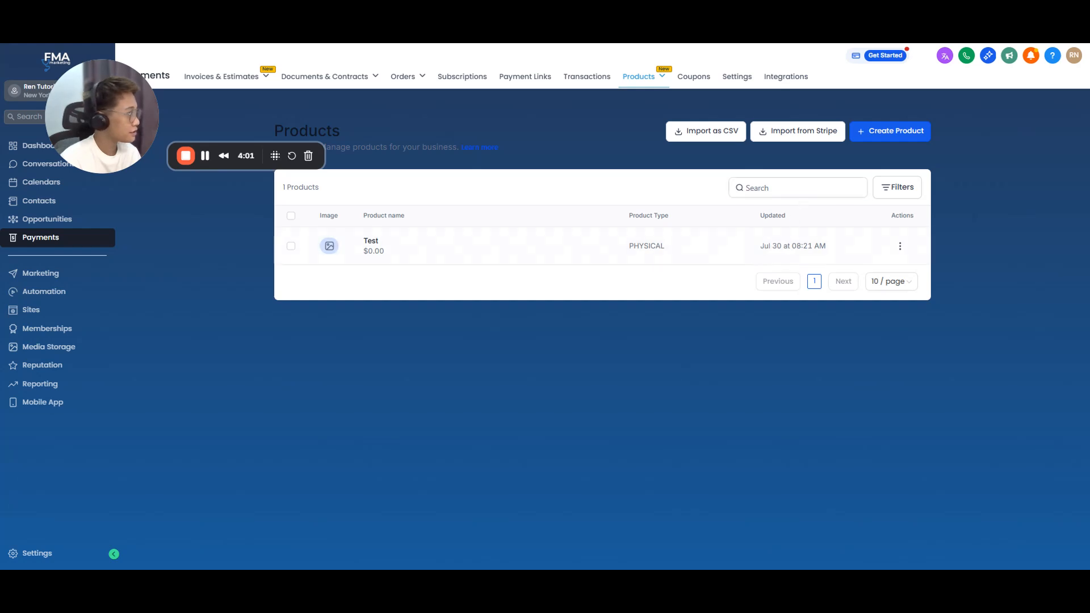
Create a new product titled "Ren Ebook".
left_click(874, 137)
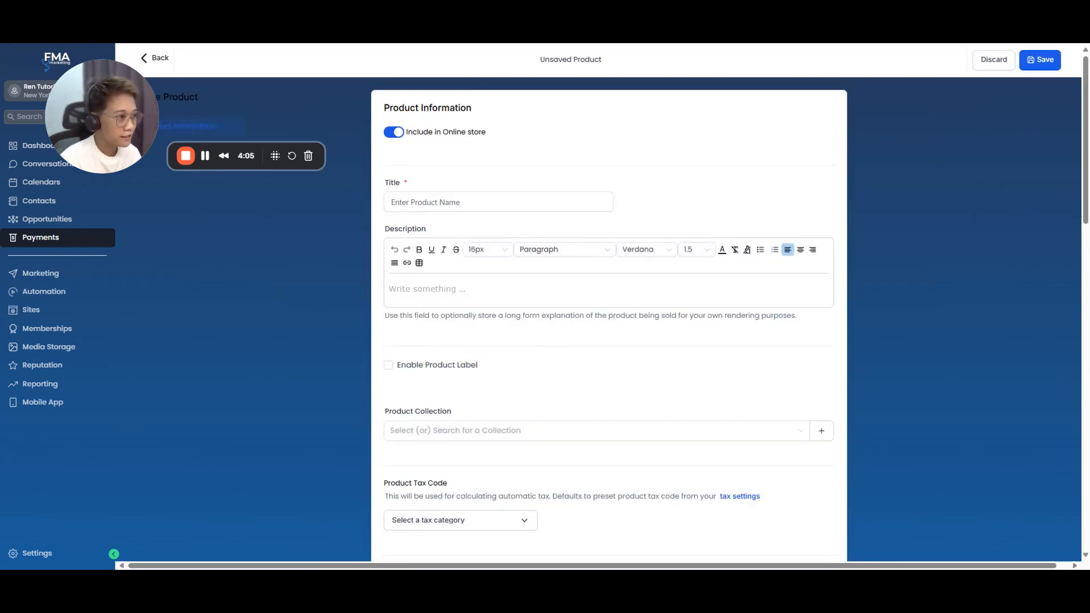
type("Ren ")
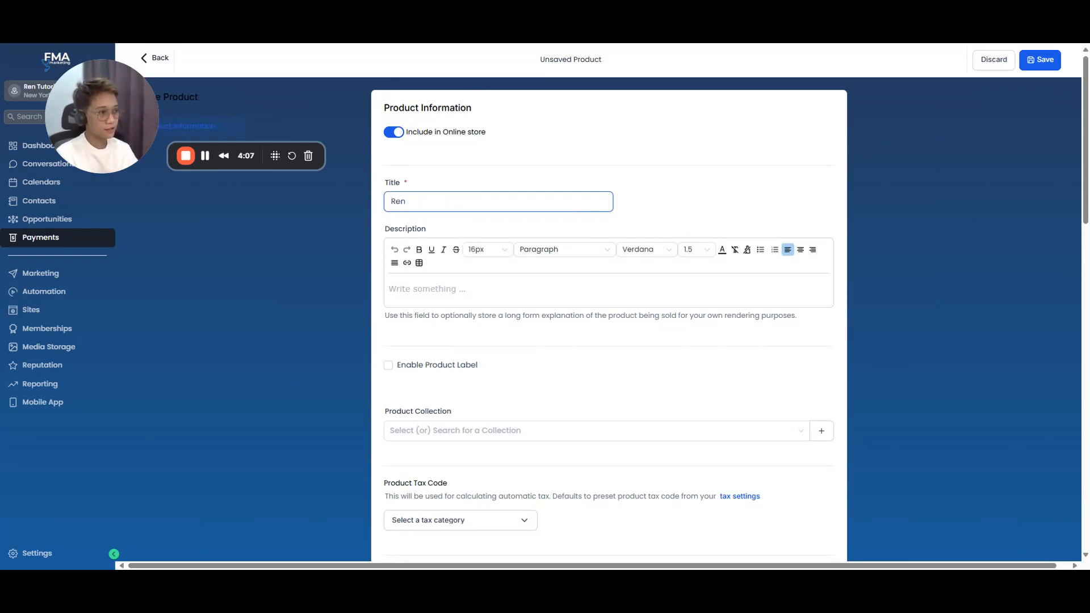
type("Ebook")
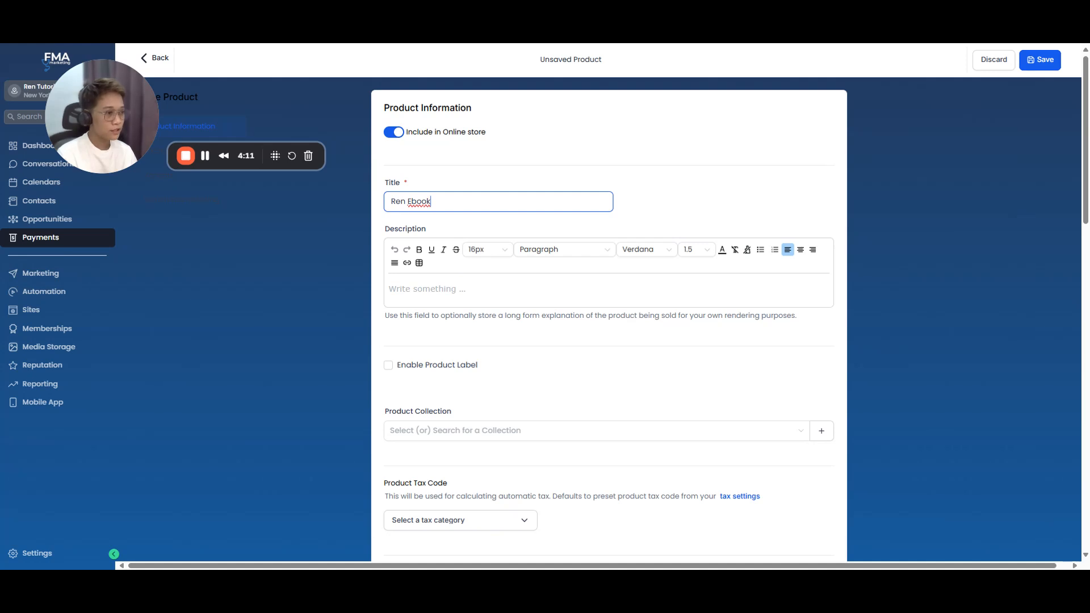
Add the SB Virtual Health & Wellness logo from the media library as the product's media.
scroll(452, 312, "down", 3)
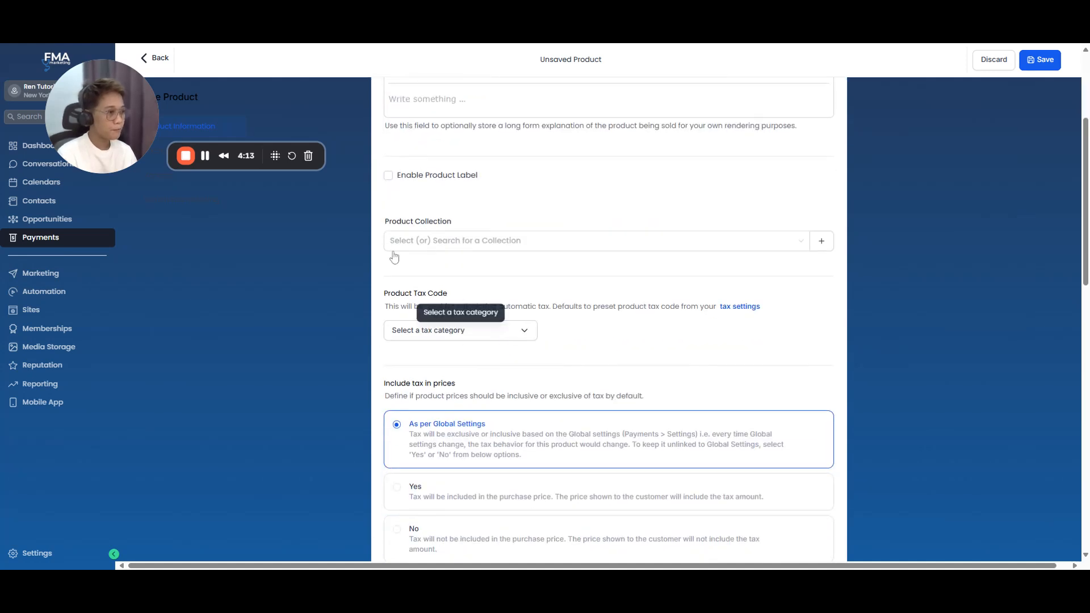
scroll(545, 283, "down", 3)
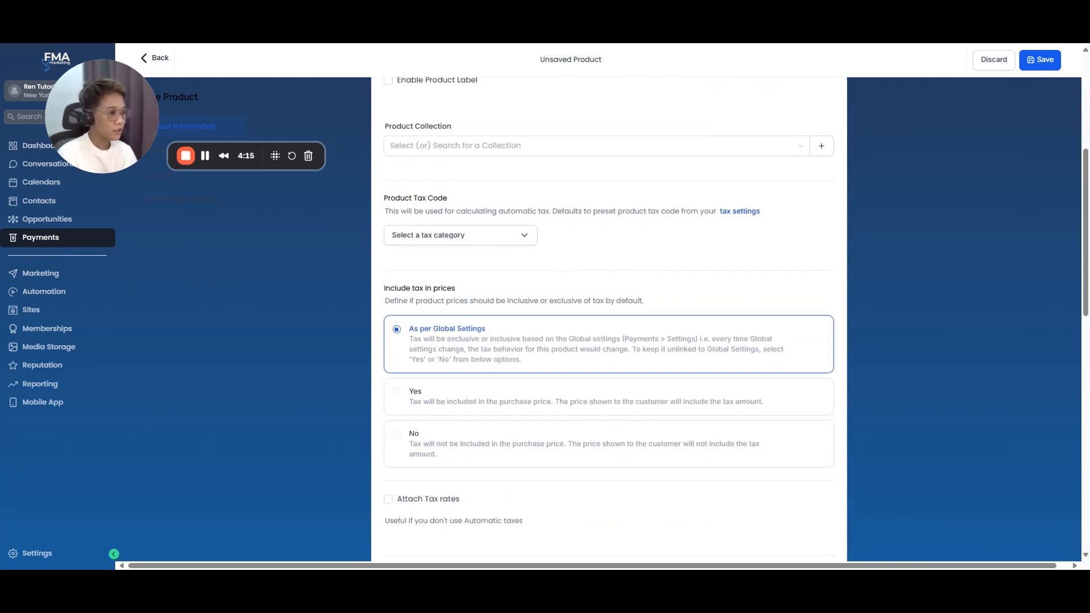
scroll(511, 392, "down", 3)
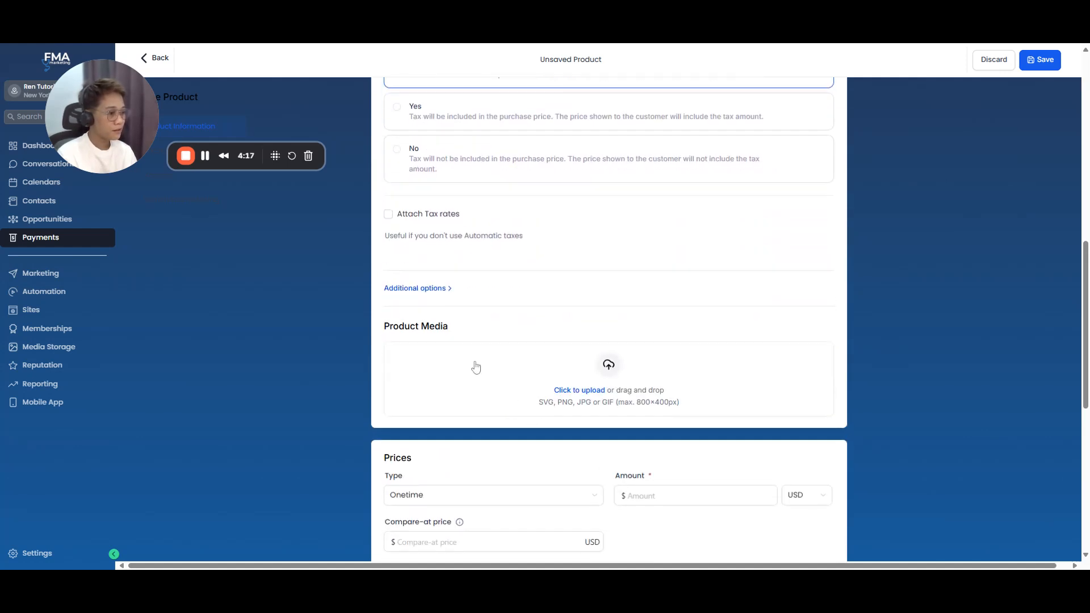
scroll(514, 359, "down", 3)
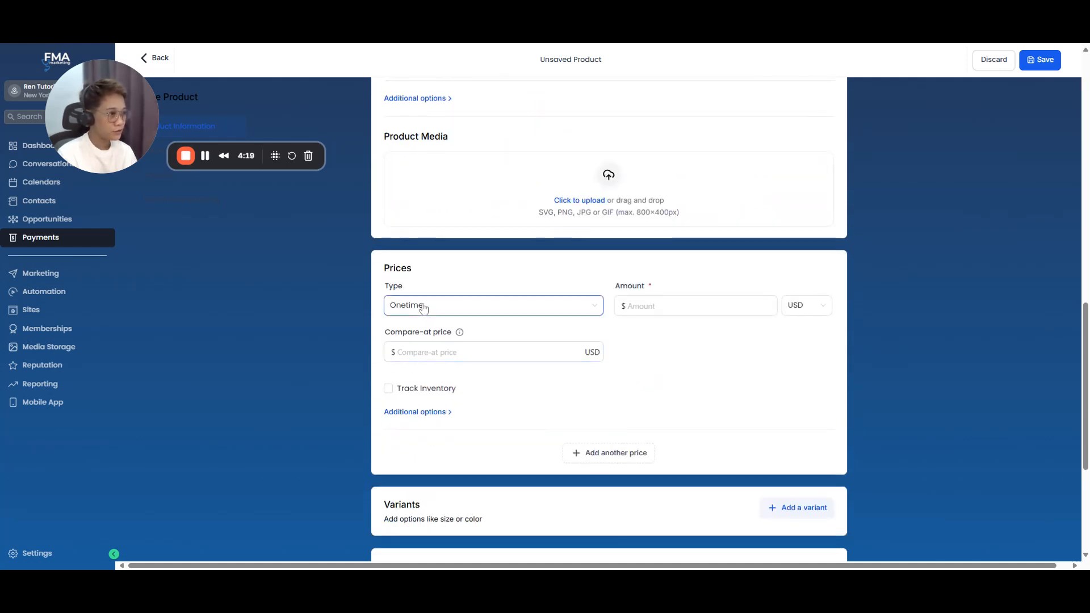
left_click(527, 204)
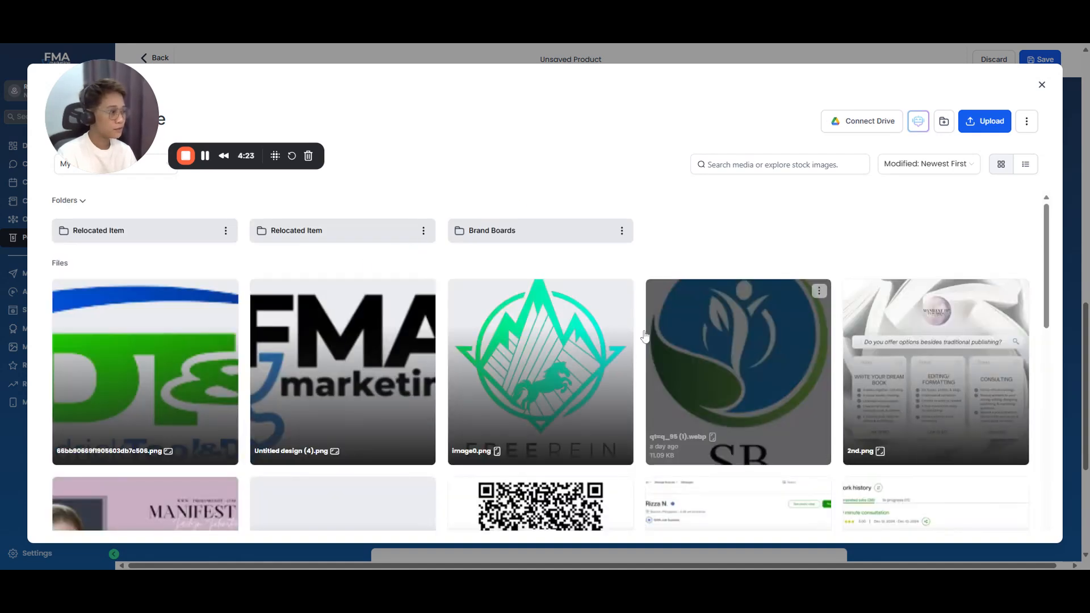
left_click(661, 338)
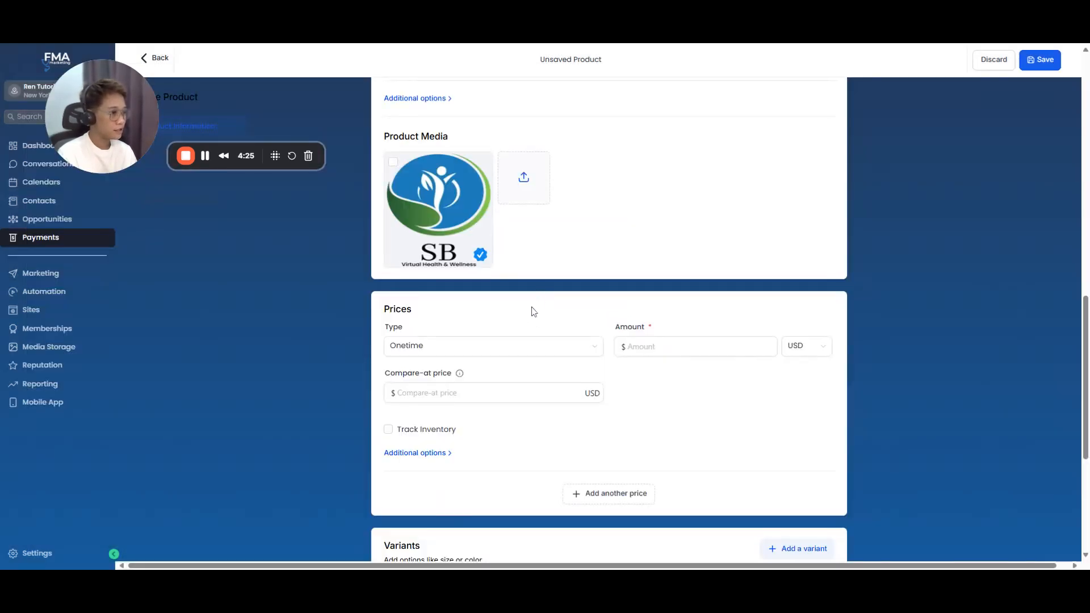
Set the one-time price to 47 USD and save the product.
scroll(530, 320, "down", 2)
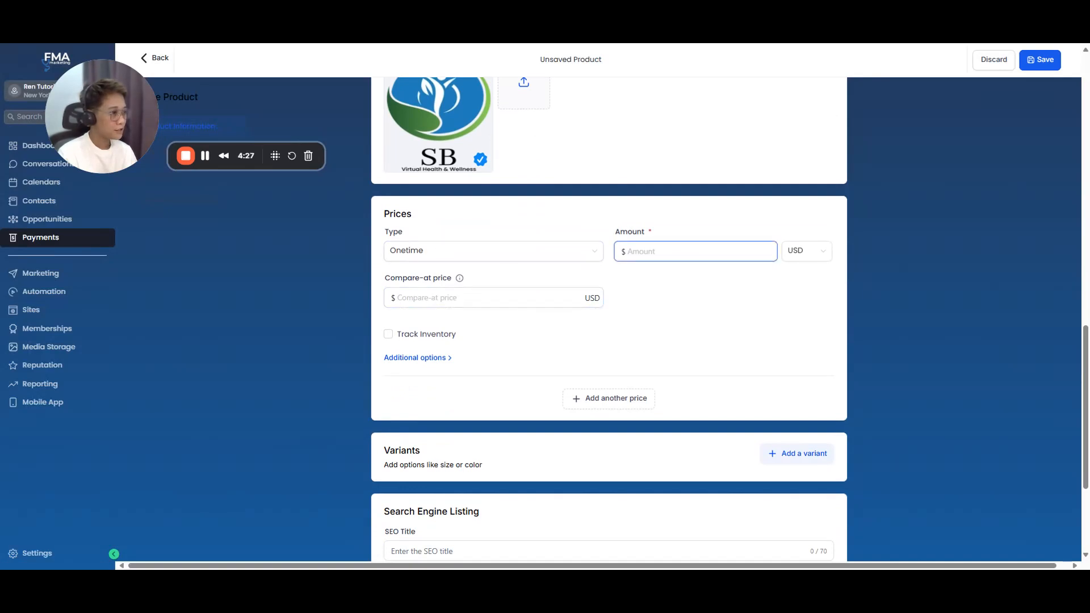
type("47")
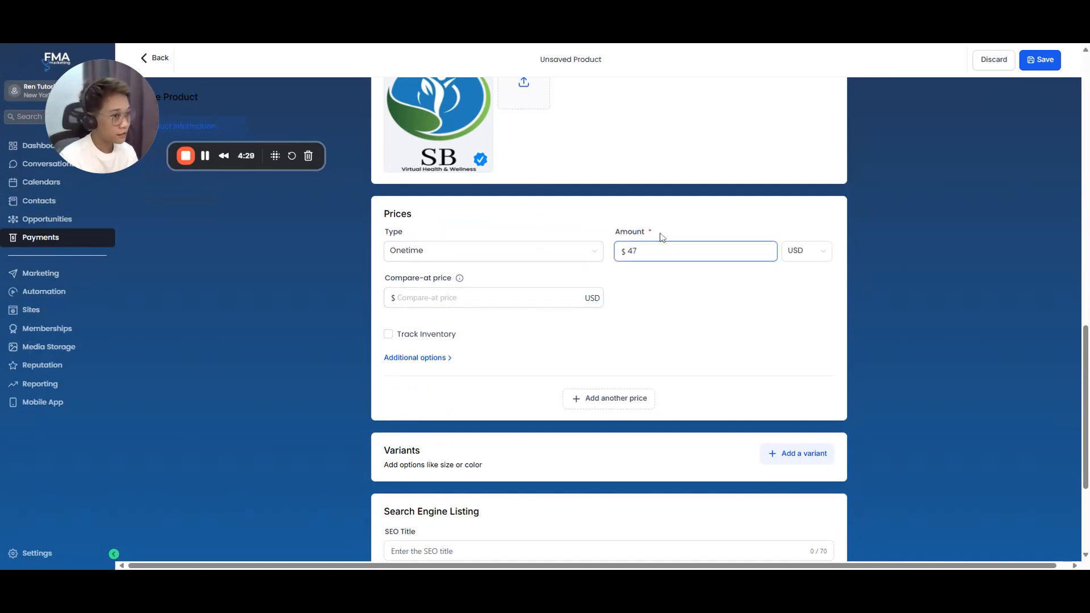
left_click(801, 250)
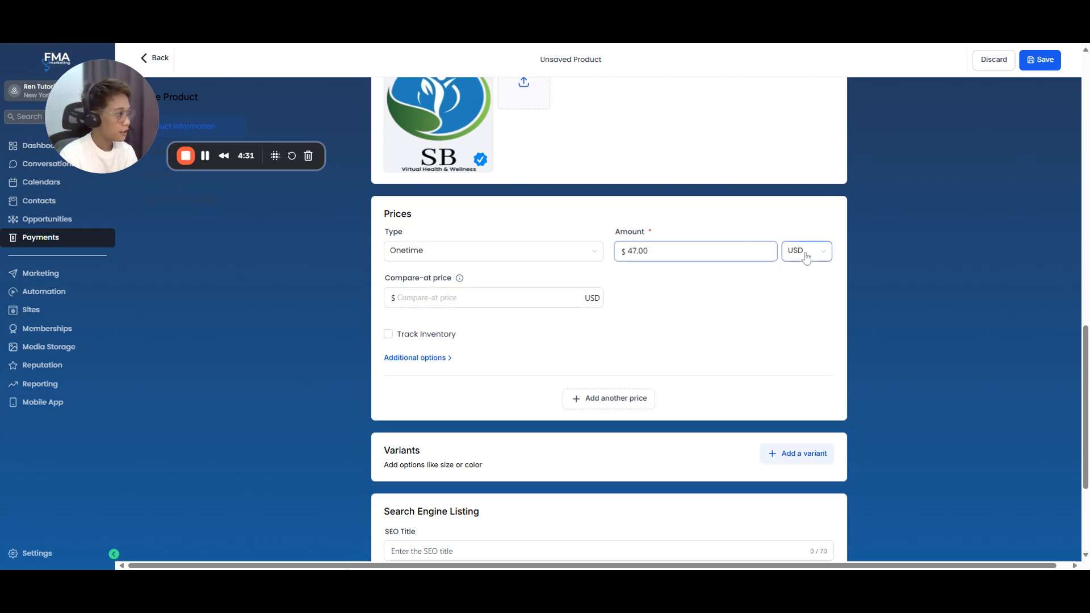
scroll(709, 323, "down", 4)
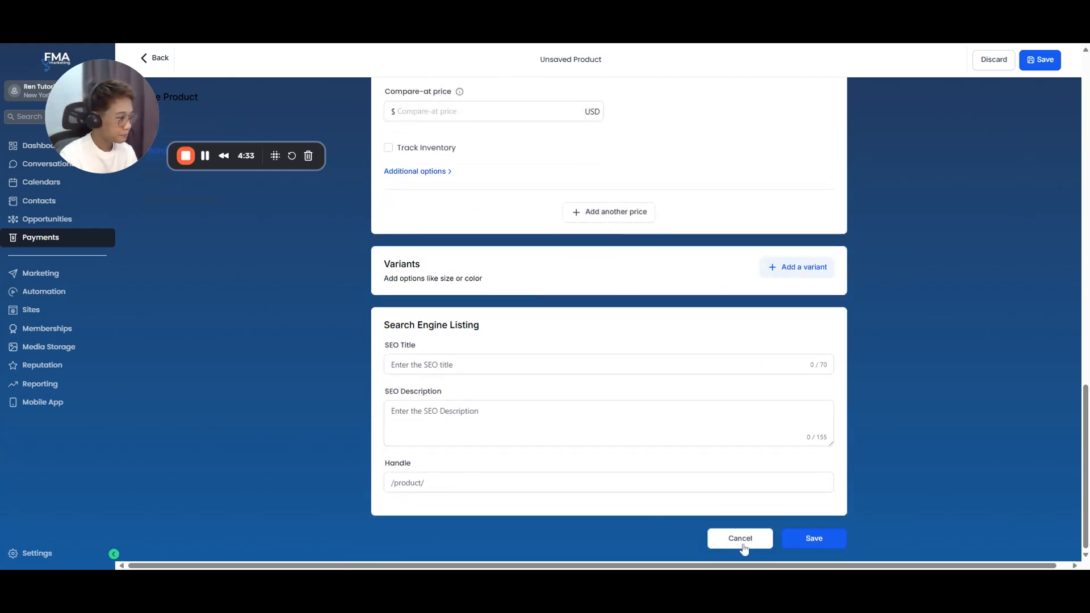
left_click(832, 545)
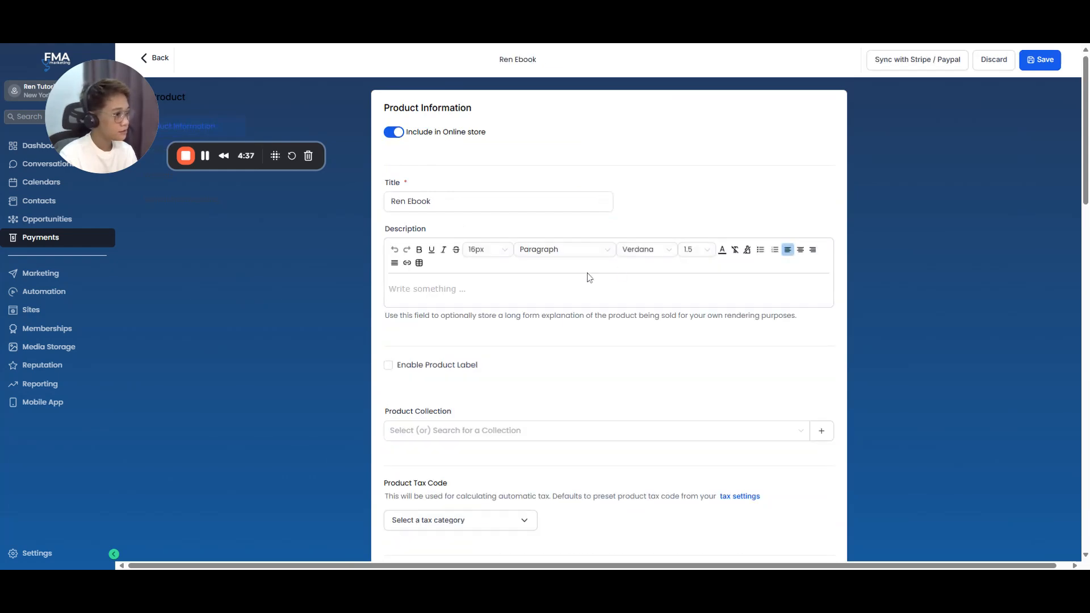
Open the Ren Ebook @ 47 price's details and go to its shipping and delivery settings.
scroll(582, 289, "down", 12)
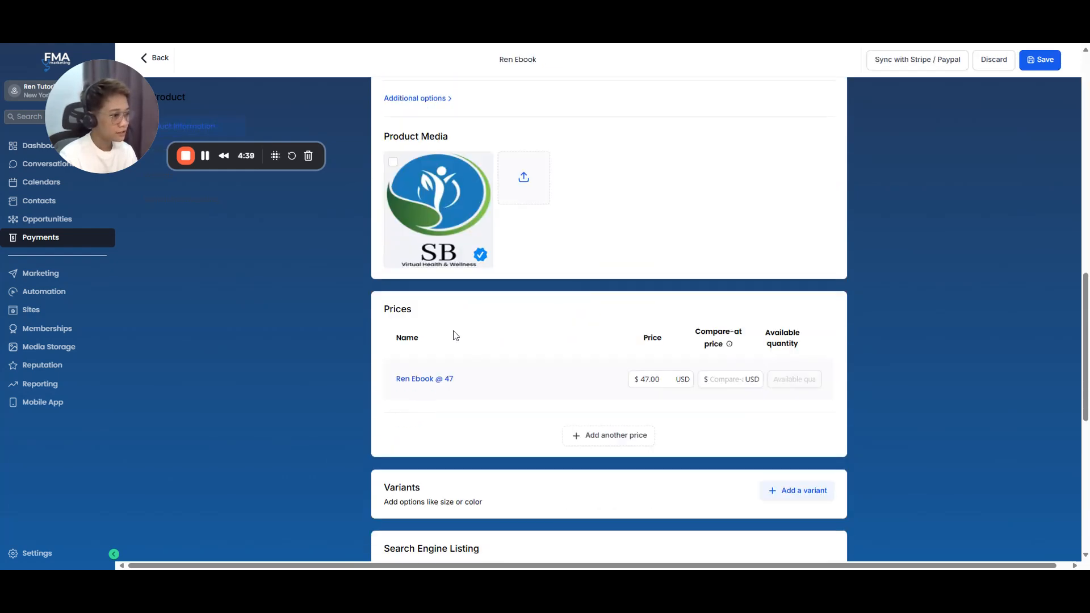
left_click(427, 379)
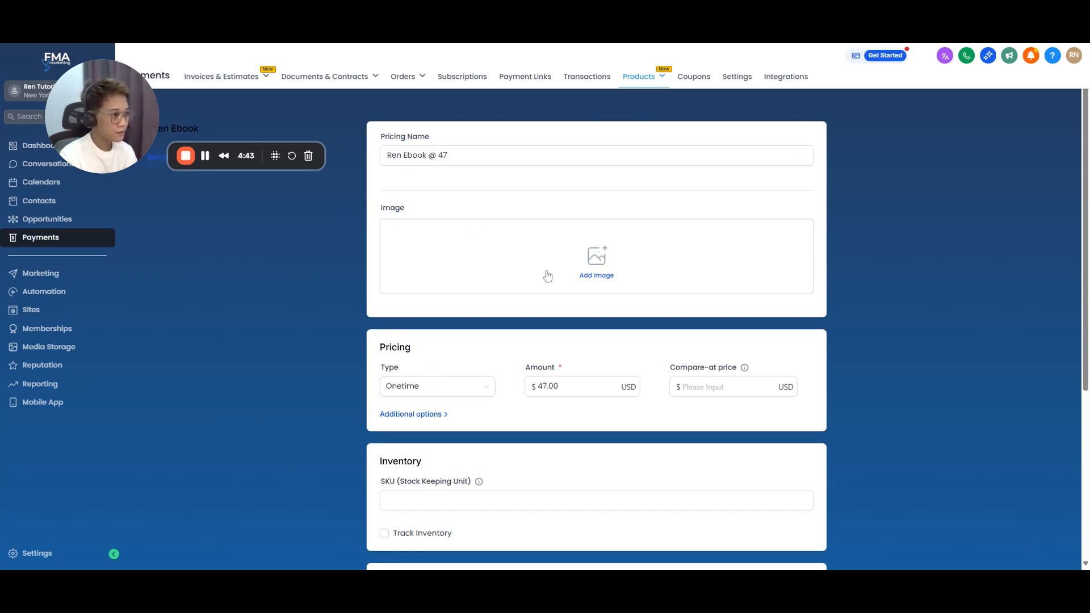
scroll(498, 303, "down", 3)
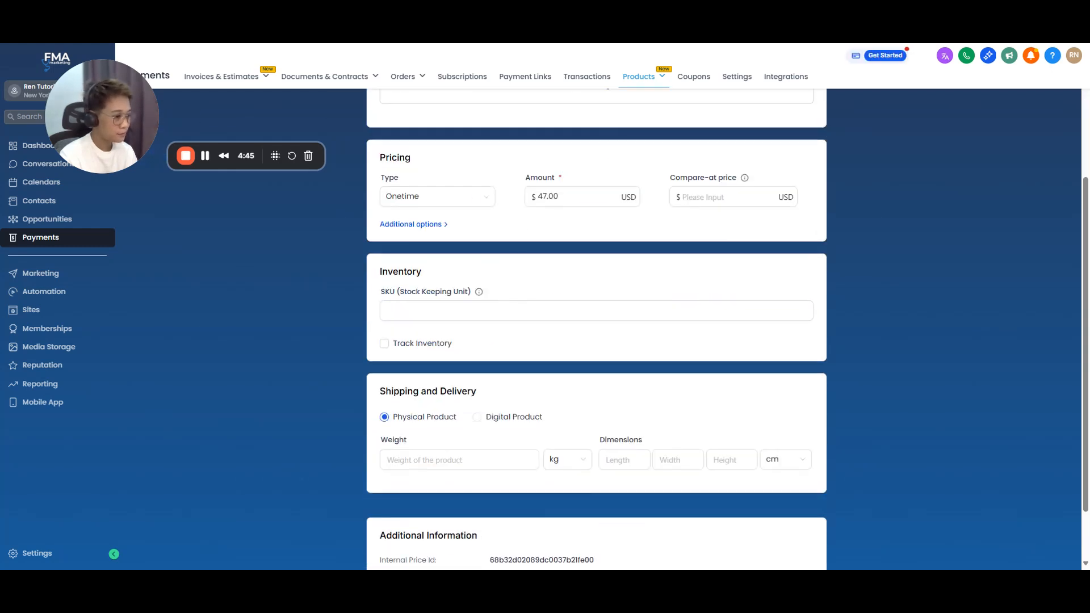
left_click(529, 311)
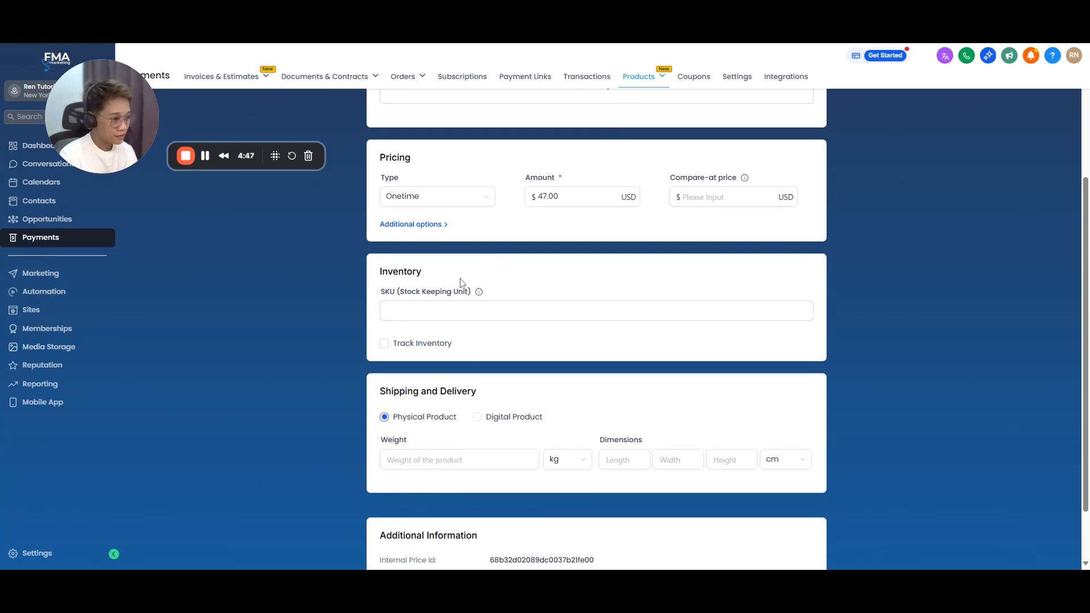
scroll(462, 287, "down", 1)
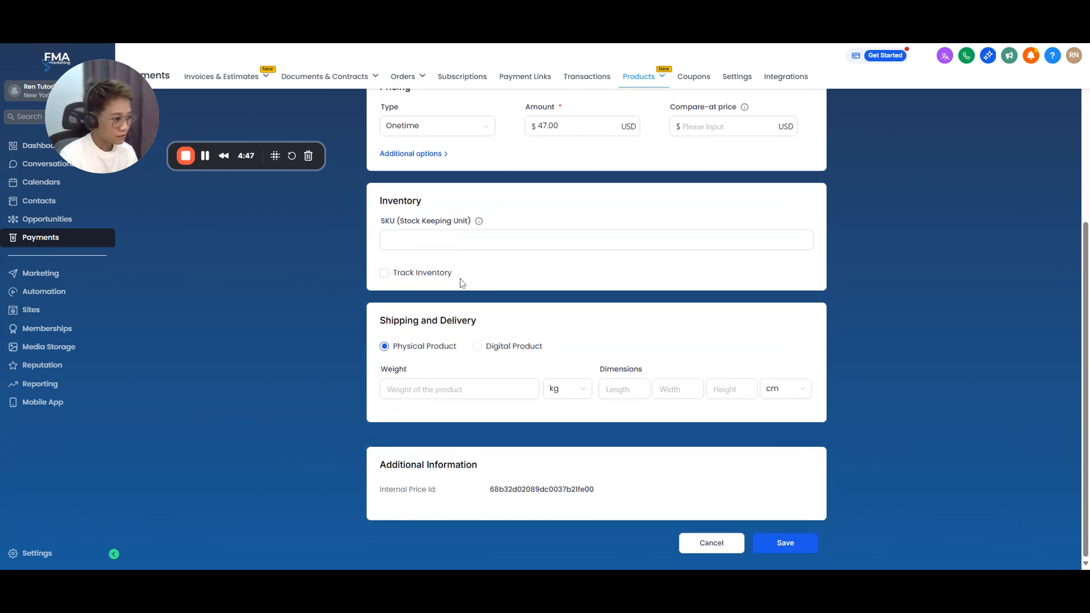
left_click(477, 347)
scroll(524, 373, "down", 2)
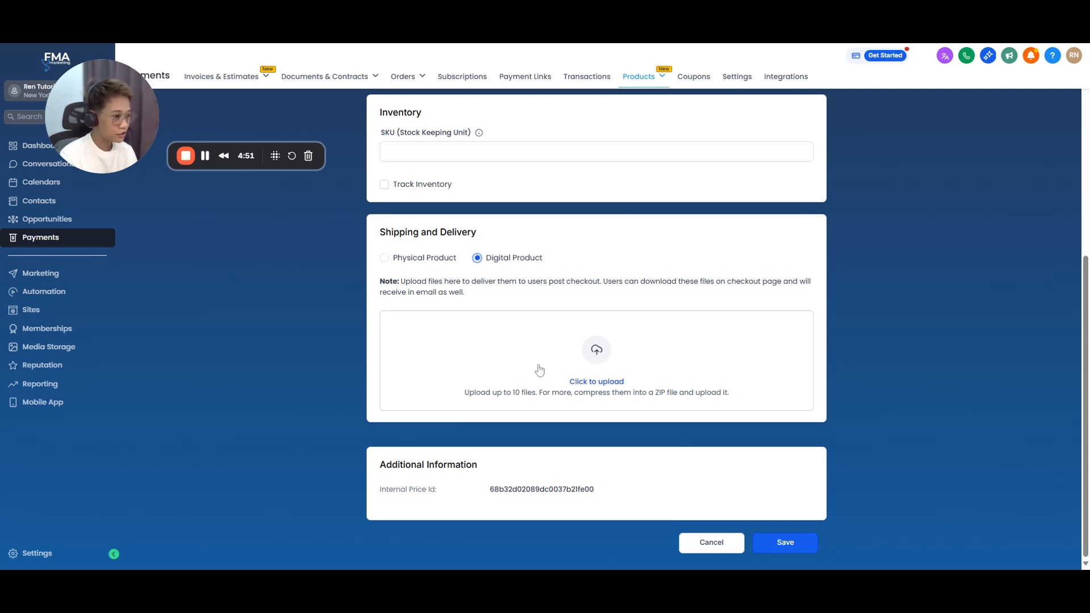
left_click(384, 260)
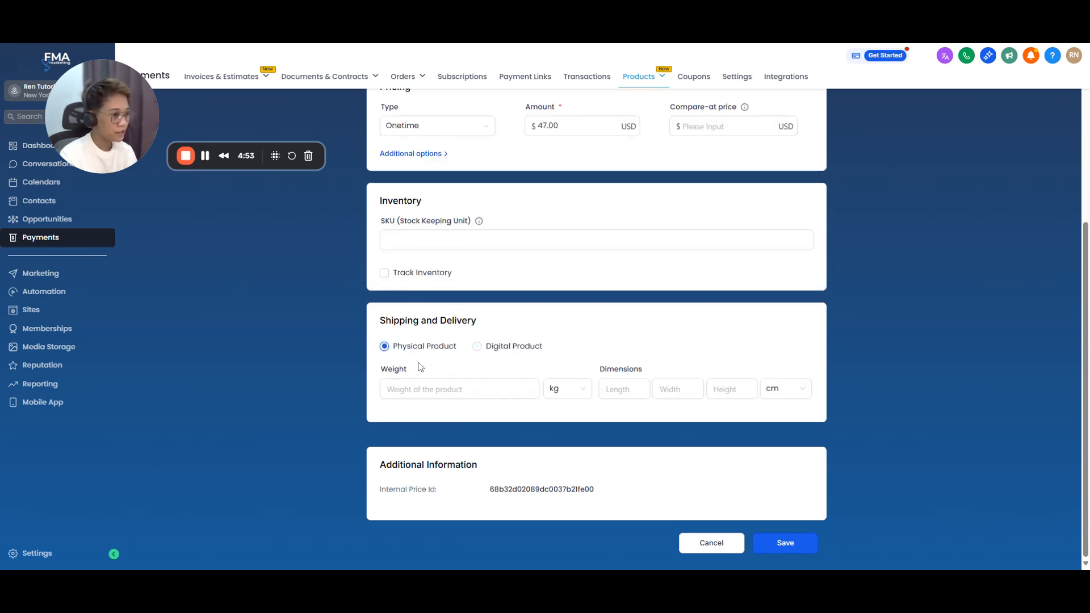
left_click(423, 390)
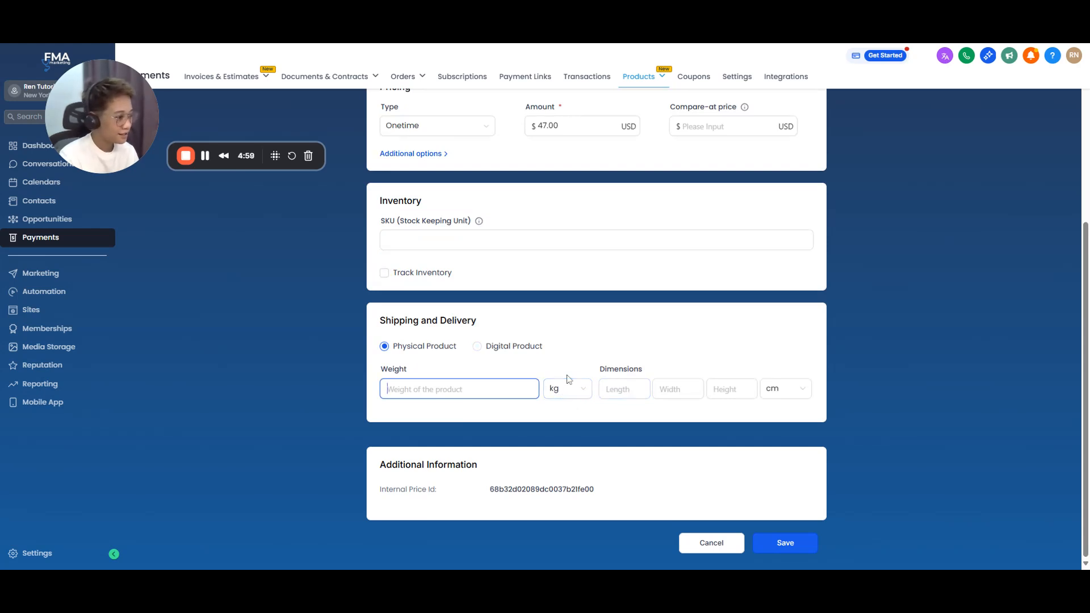
Set the price's shipping and delivery type to Digital Product and save it.
left_click(493, 347)
scroll(704, 536, "down", 2)
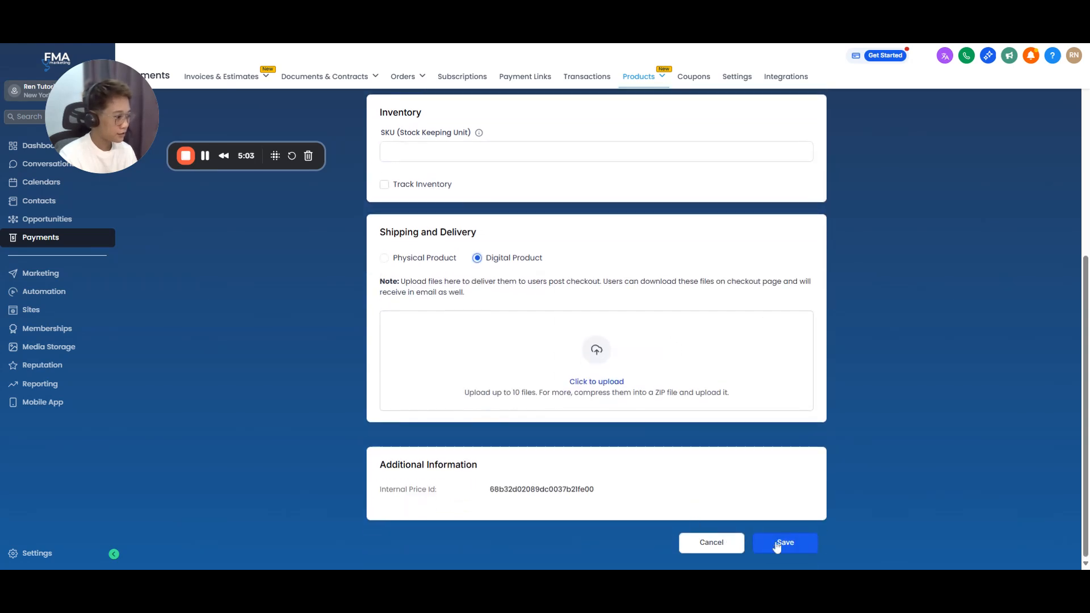
left_click(777, 546)
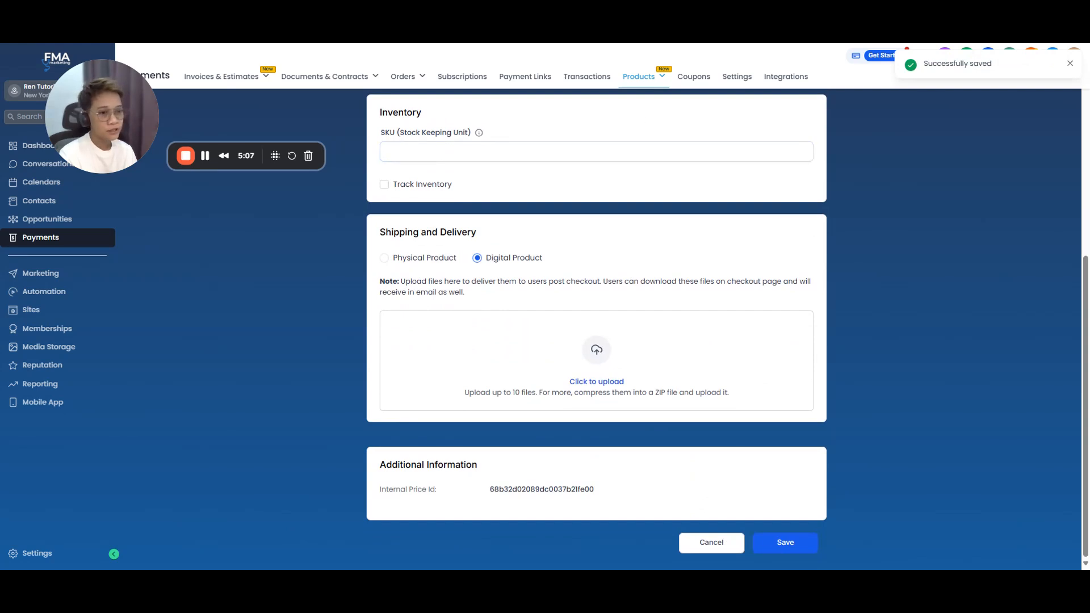
Open the Offer step's product list in the AI chatwidget test link funnel.
left_click(32, 311)
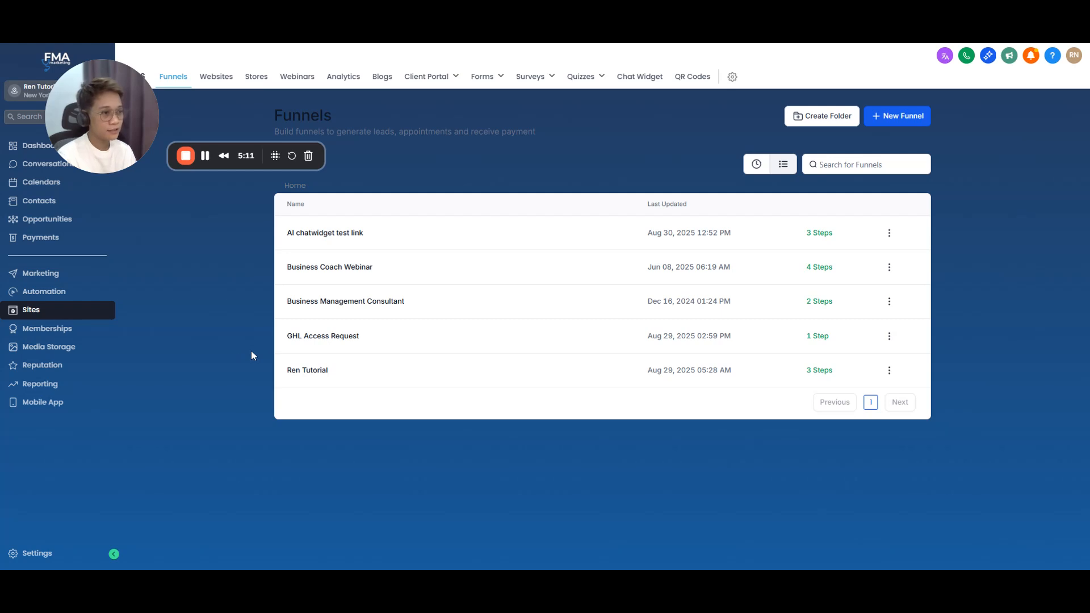
left_click(335, 242)
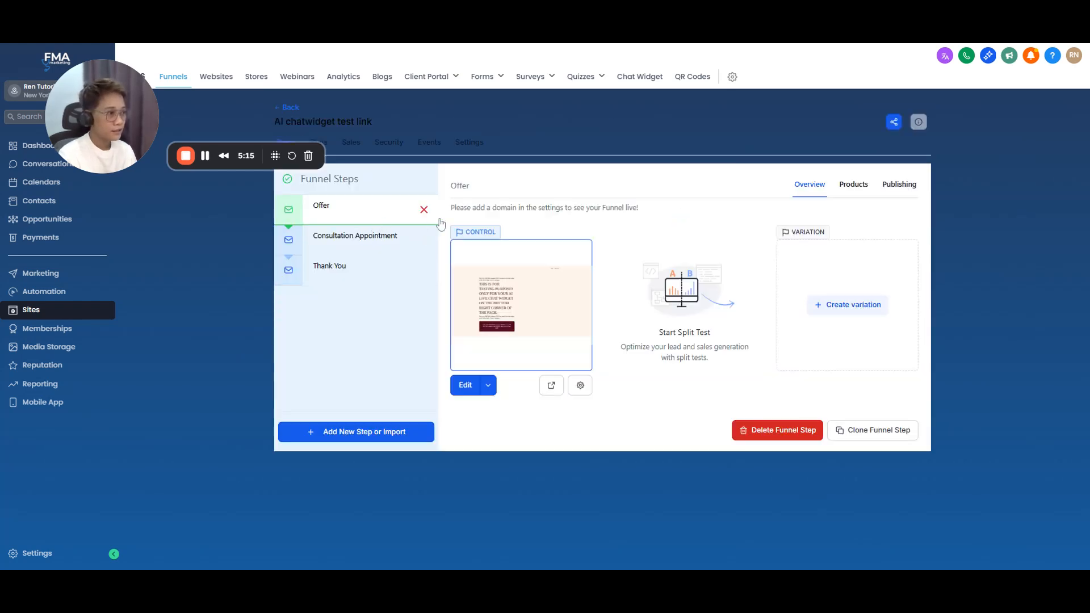
left_click(854, 185)
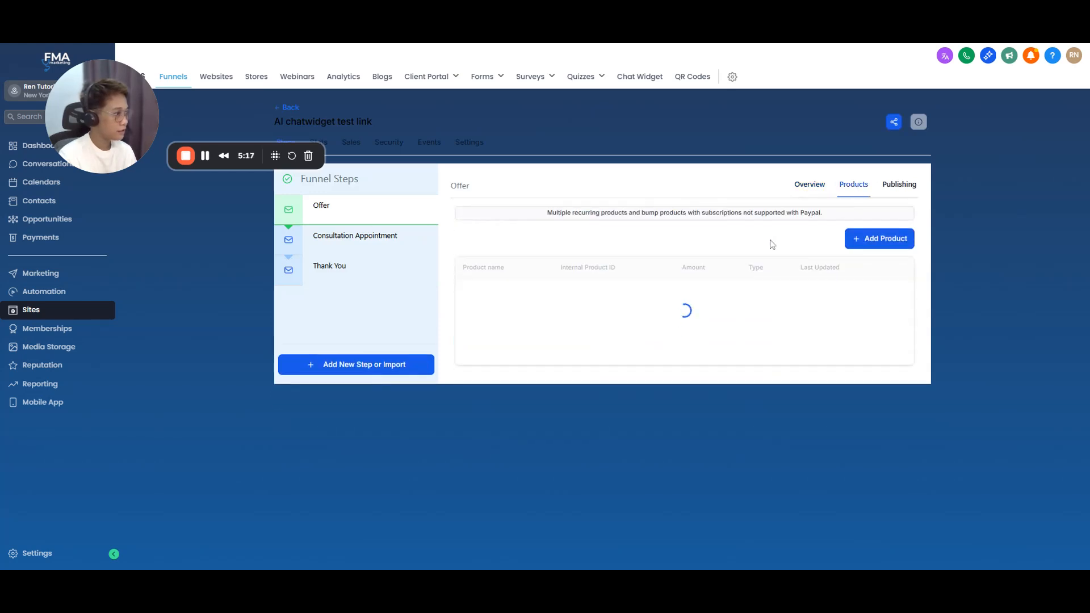
Add the Ren Ebook product with the Ren Ebook @ 47 price to the Offer step and save it.
left_click(865, 240)
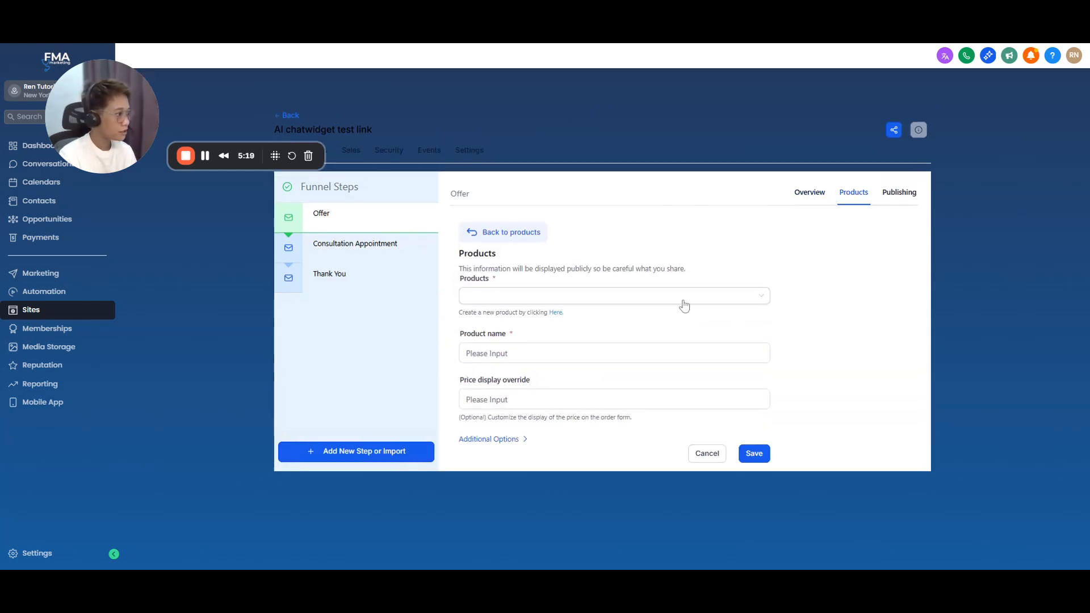
left_click(528, 276)
left_click(492, 296)
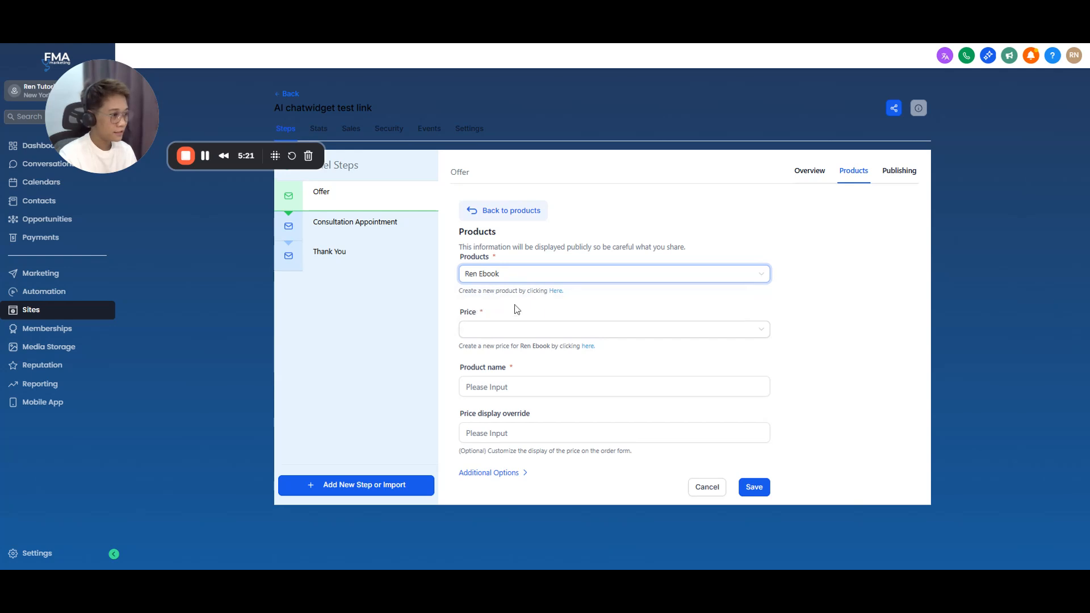
left_click(513, 329)
left_click(478, 352)
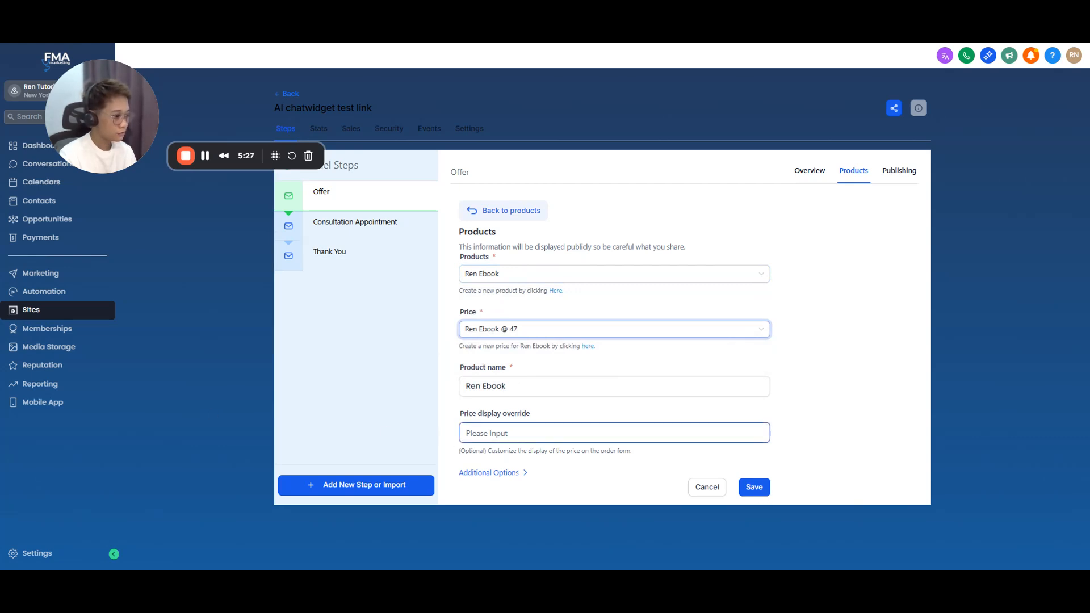
left_click(755, 488)
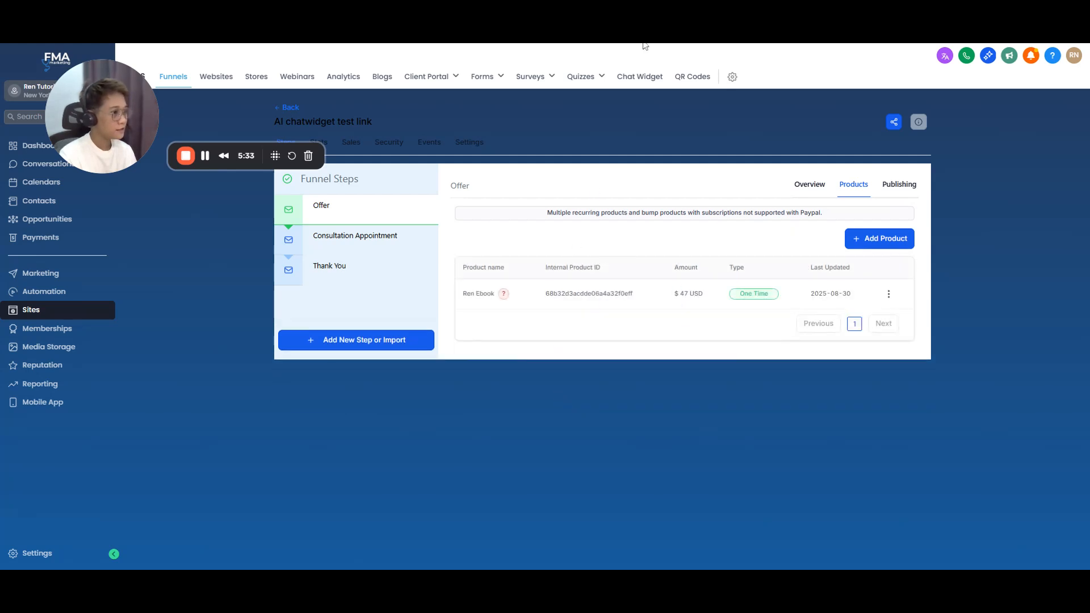
Test the Product list button on the live funnel page, check the order form popup's product and coupon field, and close it.
mouse_move(507, 301)
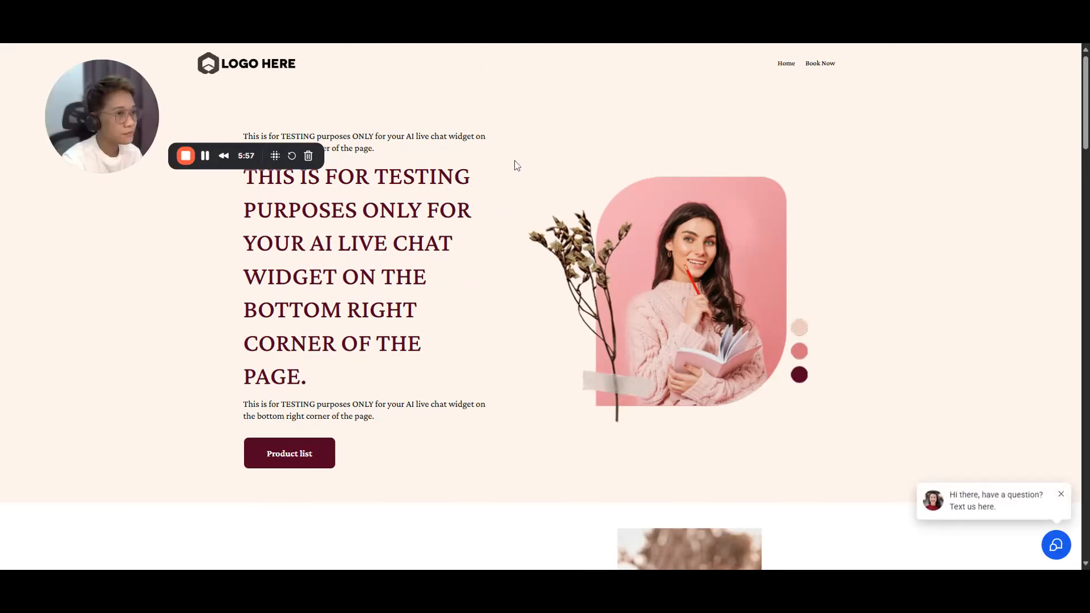
left_click(301, 454)
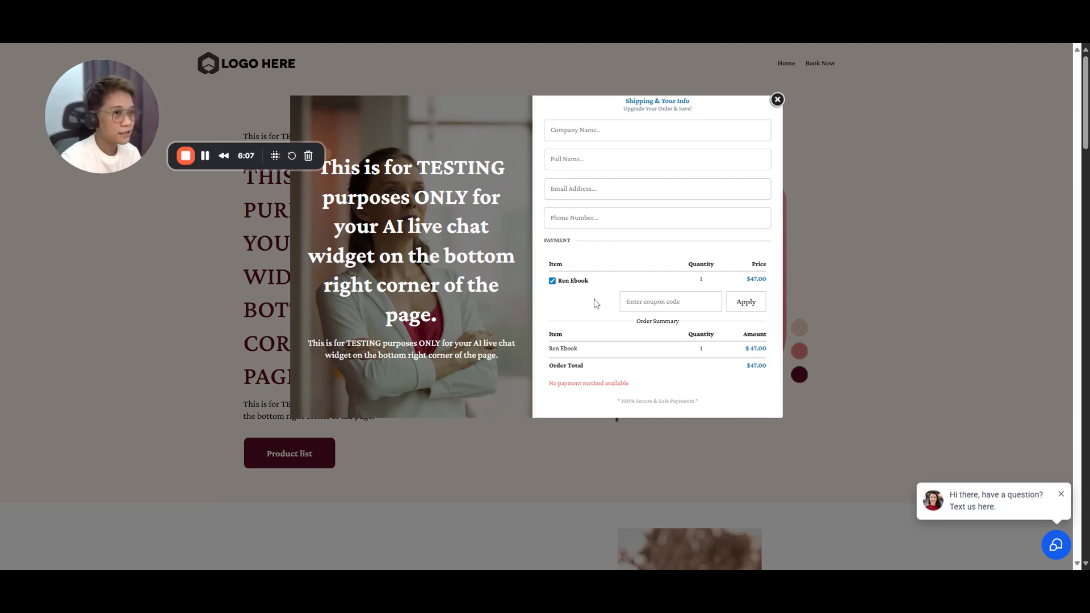
left_click(627, 302)
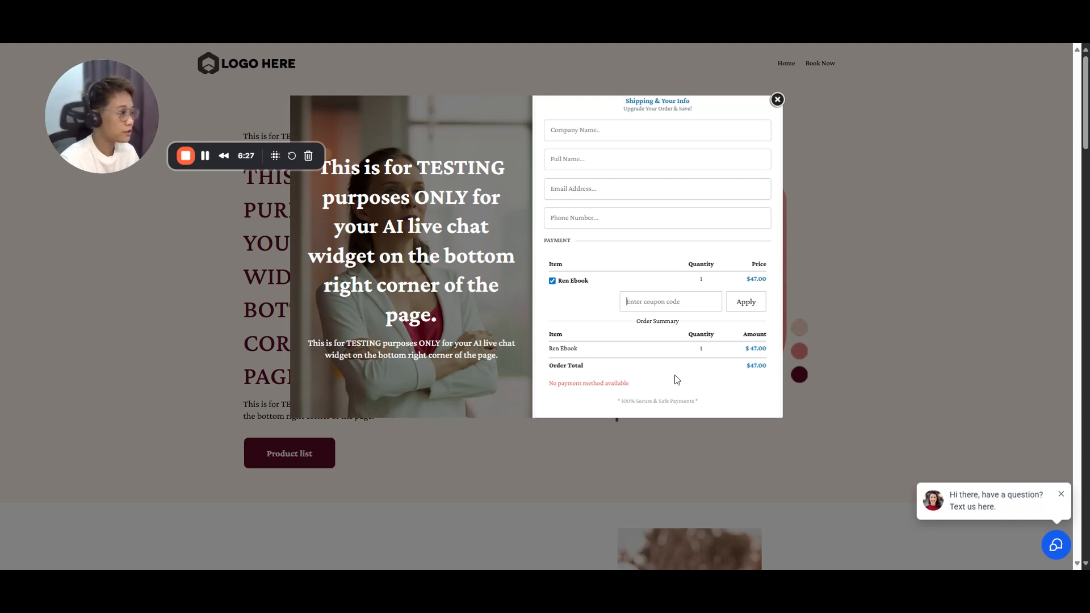
left_click(777, 100)
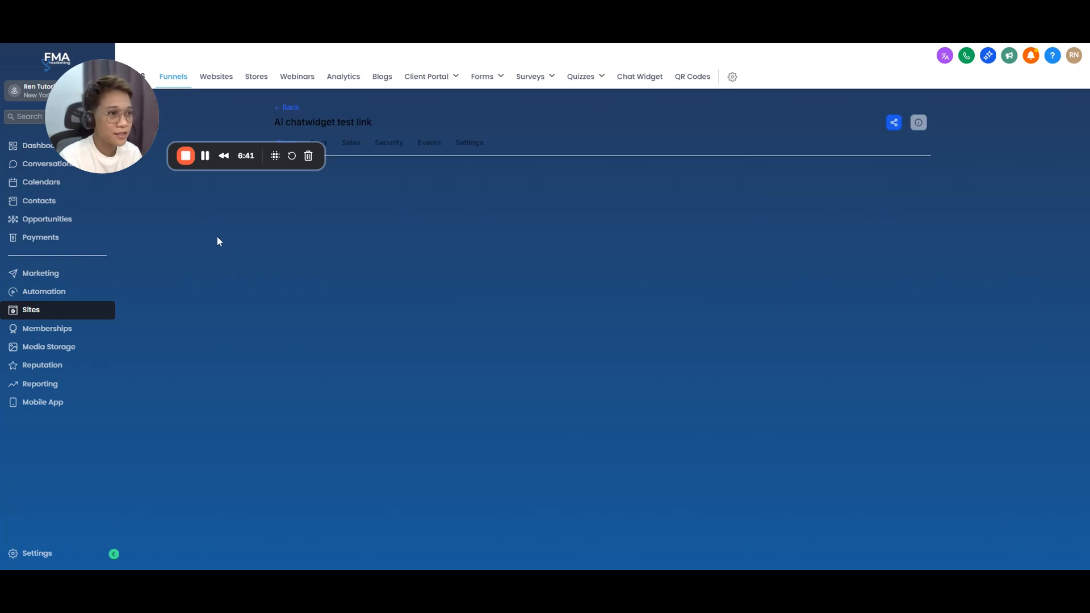
Open the product list of the Home page in the Holistic Wellness website.
left_click(214, 77)
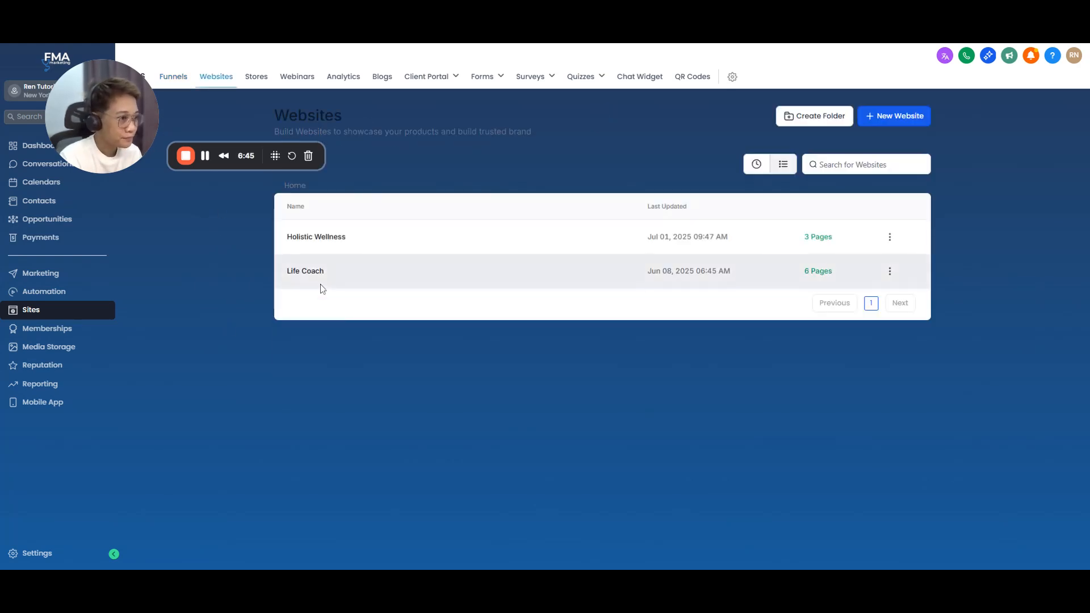
left_click(324, 240)
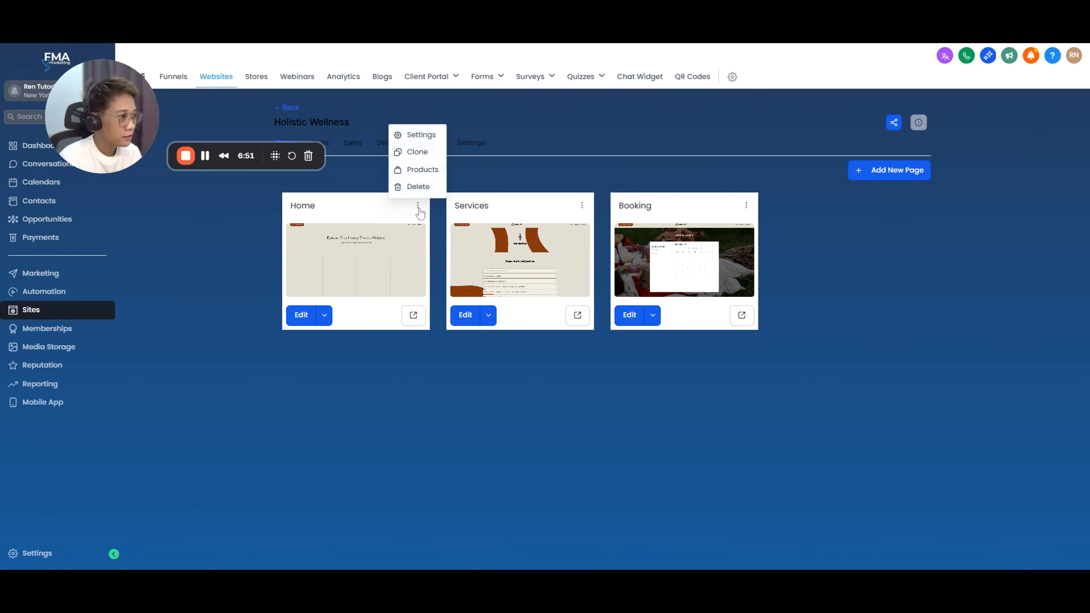
left_click(420, 170)
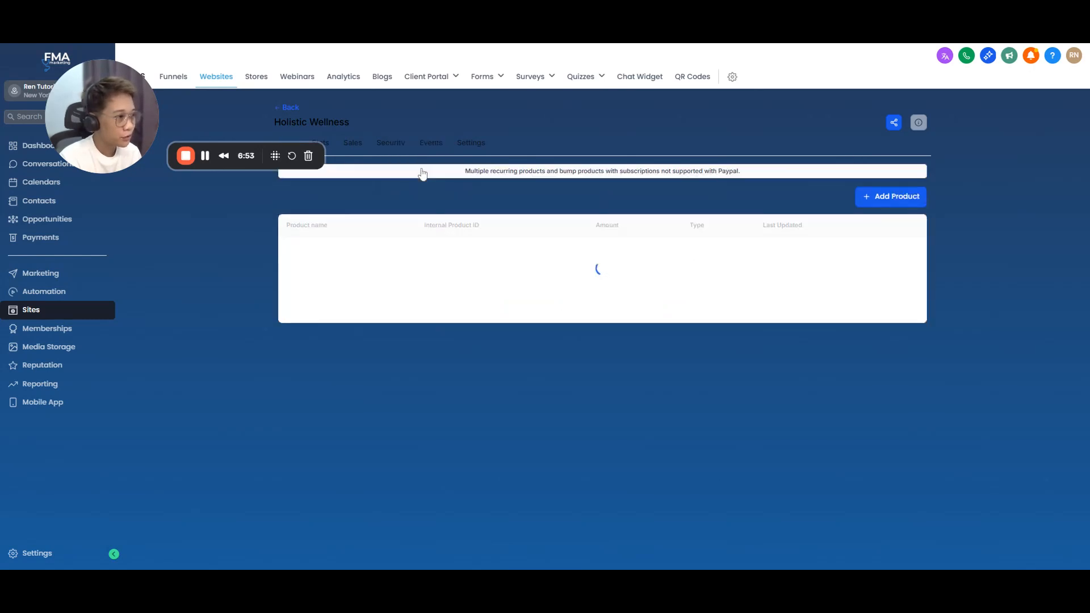
Fill in a new product entry for the Home page with Ren Ebook and the Ren Ebook @ 47 price.
left_click(892, 199)
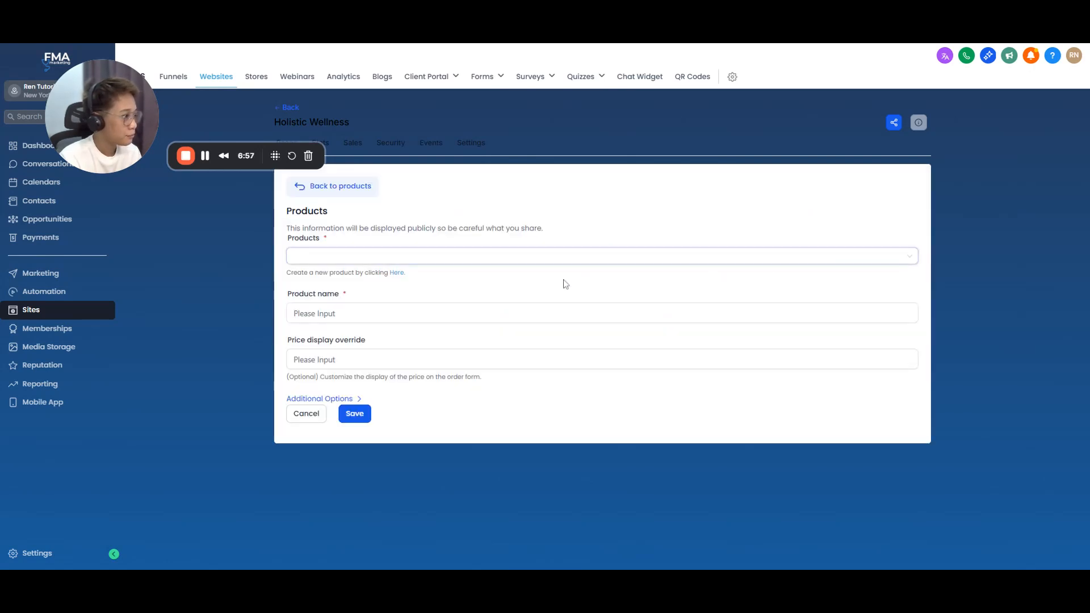
left_click(337, 256)
left_click(343, 280)
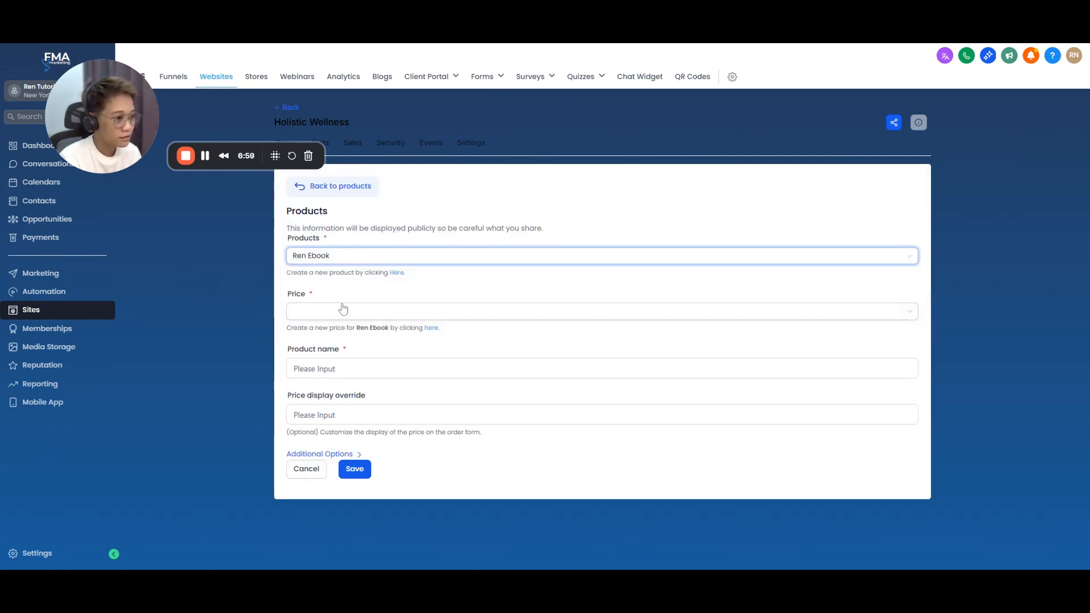
left_click(348, 313)
left_click(343, 334)
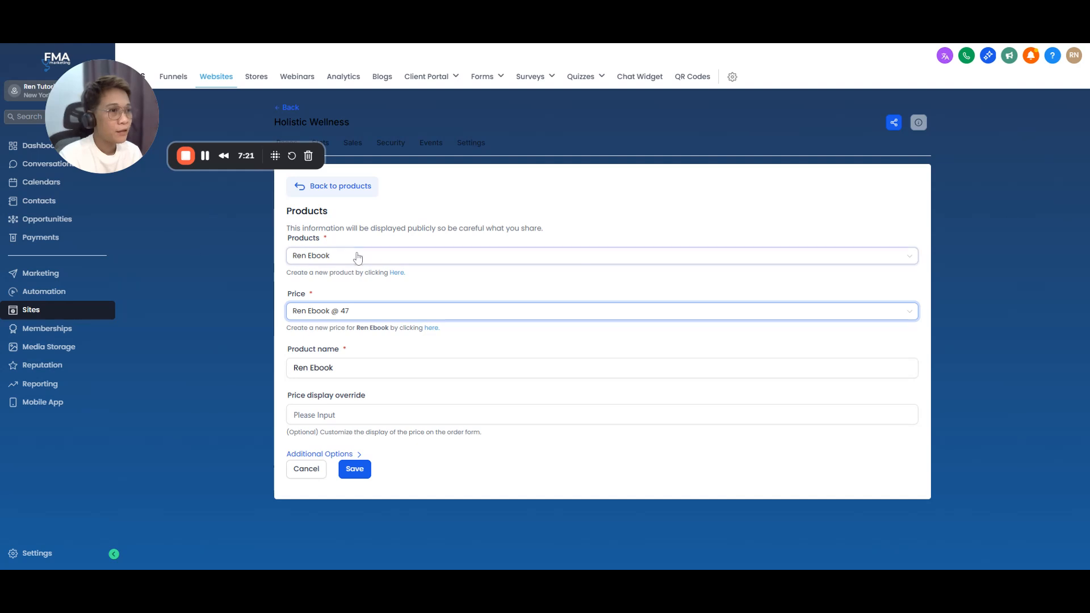
Open Form 2 from the forms list for editing and add a Sell Products element to it.
left_click(474, 97)
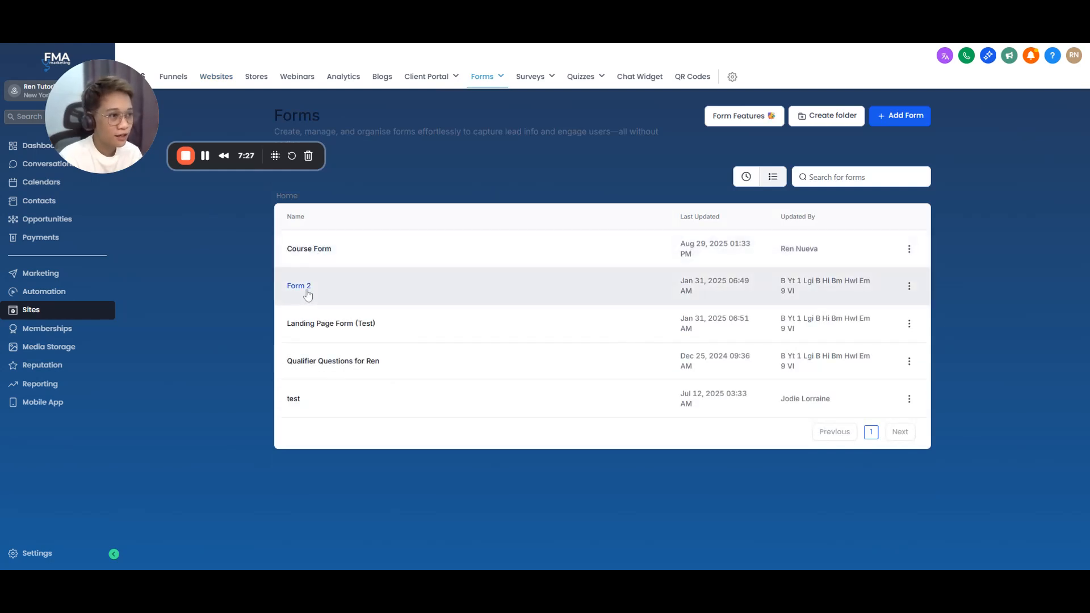
left_click(298, 245)
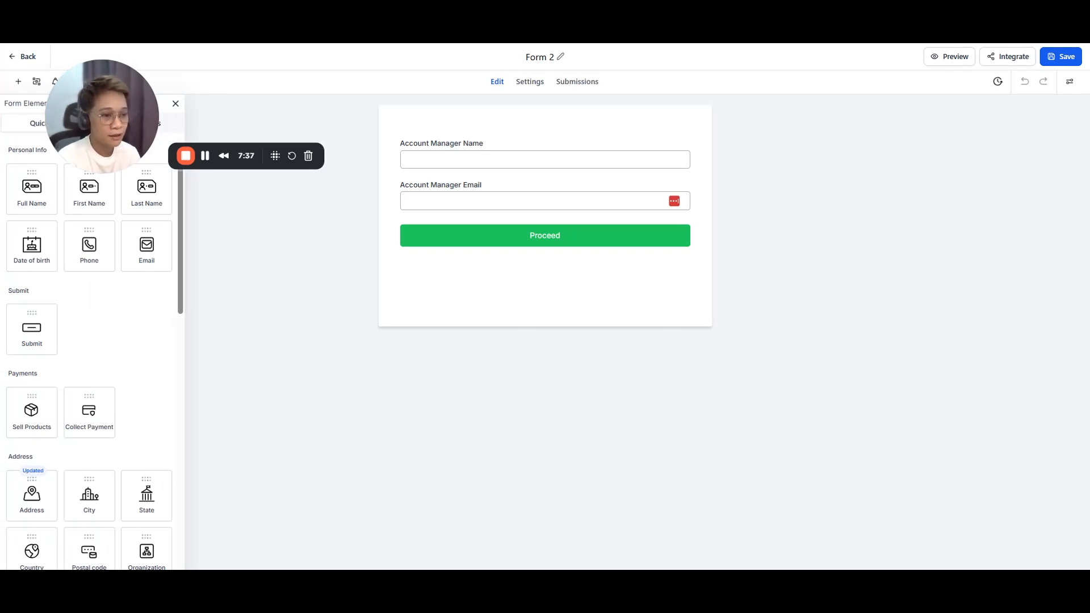
left_click(27, 417)
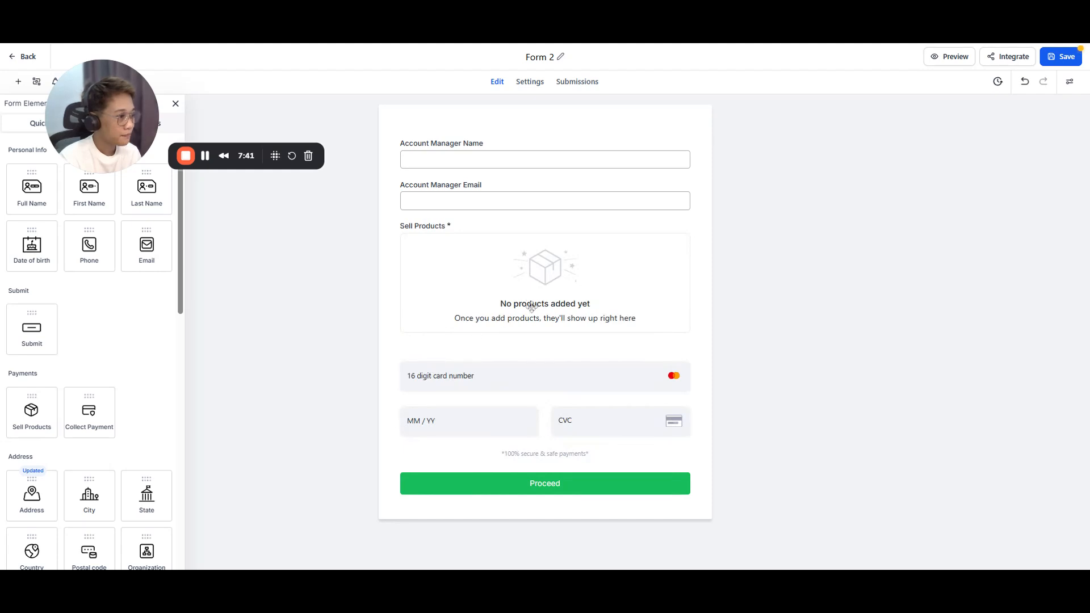
Add Ren Ebook to the Sell Products element as a main product with Description and Quantity turned off, and save the form.
left_click(529, 290)
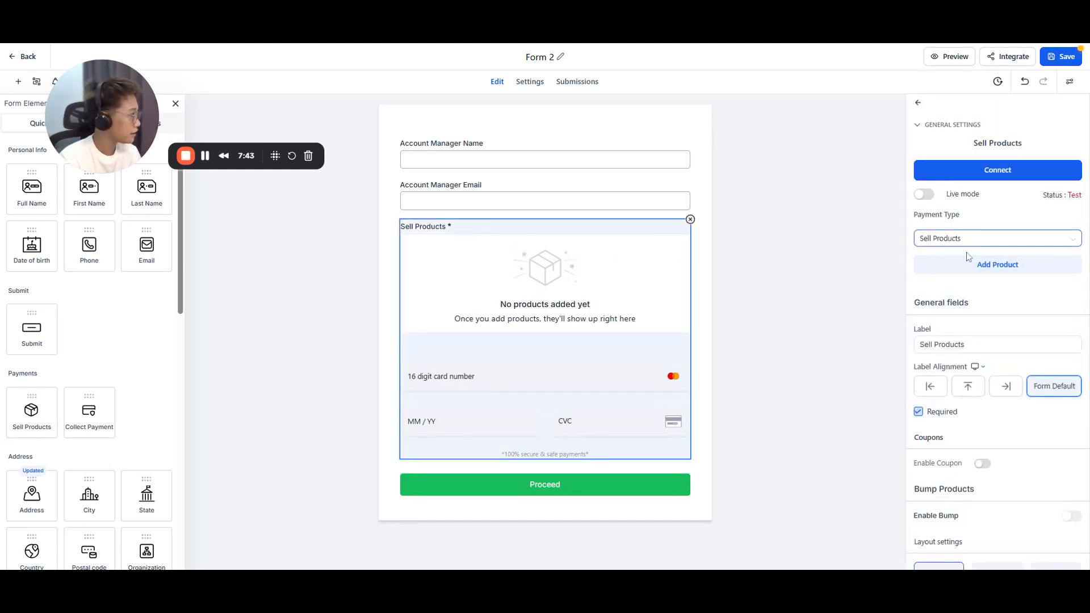
left_click(1022, 268)
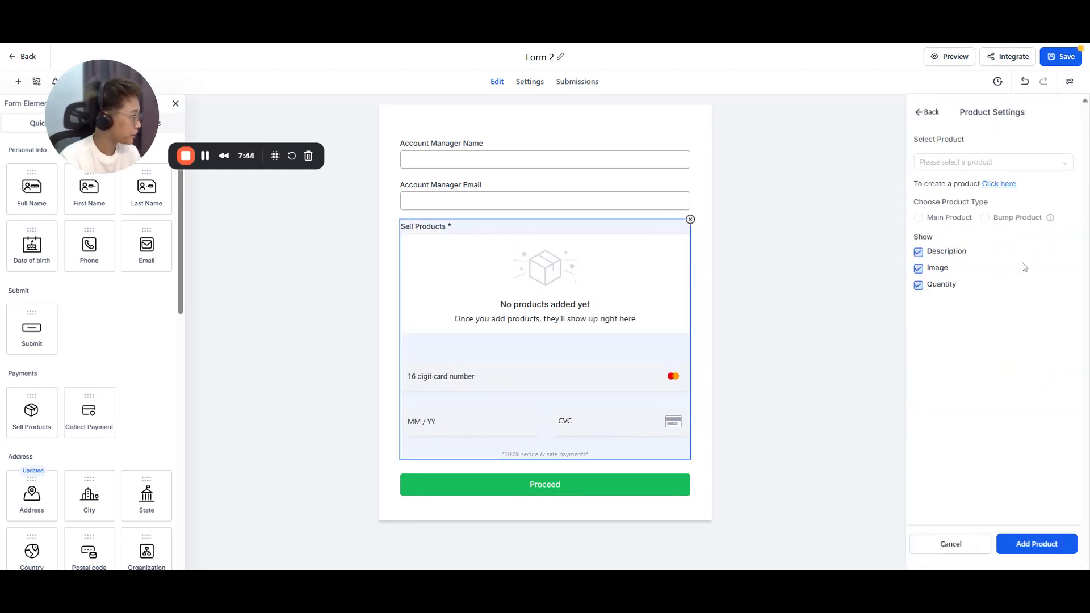
left_click(958, 164)
left_click(938, 183)
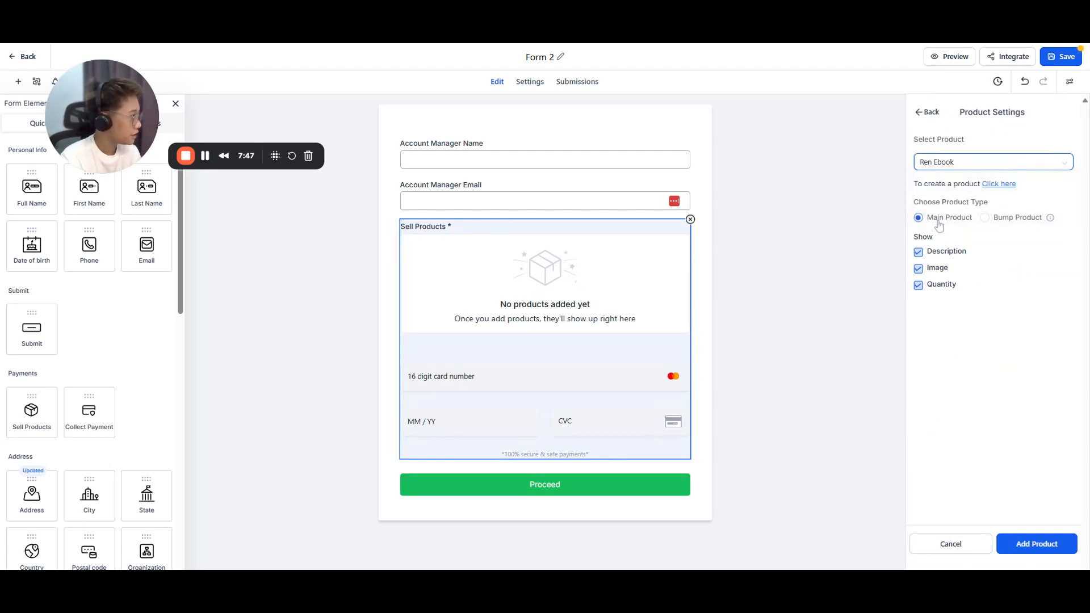
left_click(935, 257)
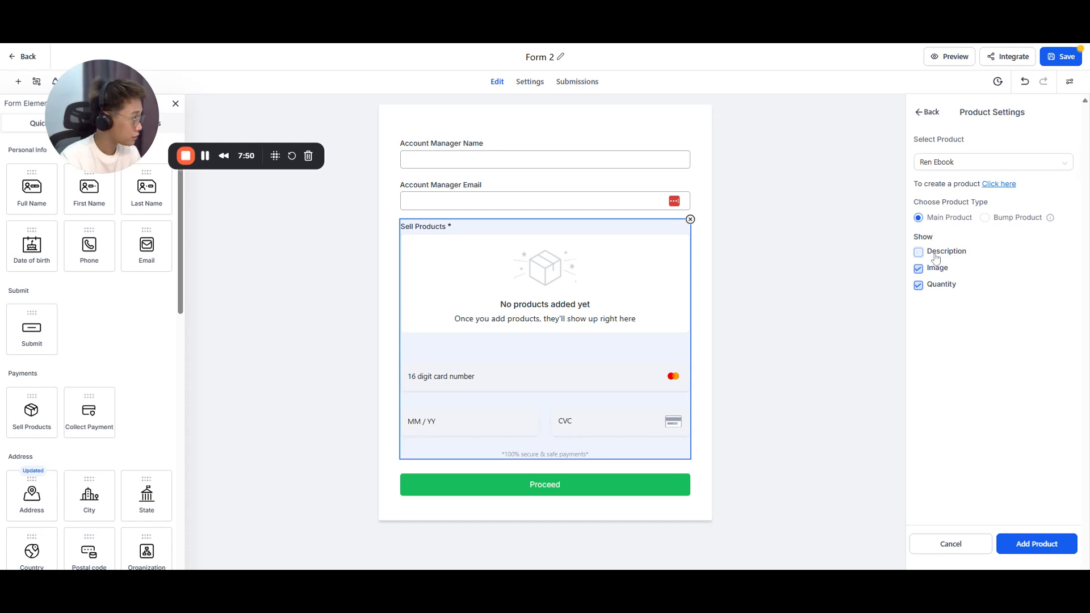
left_click(943, 288)
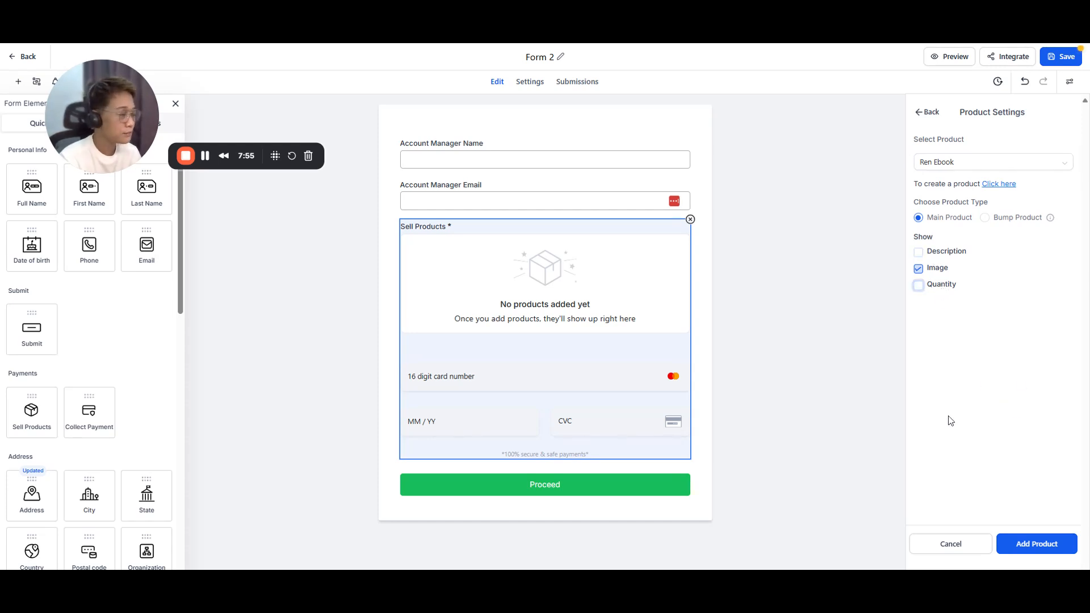
left_click(1026, 545)
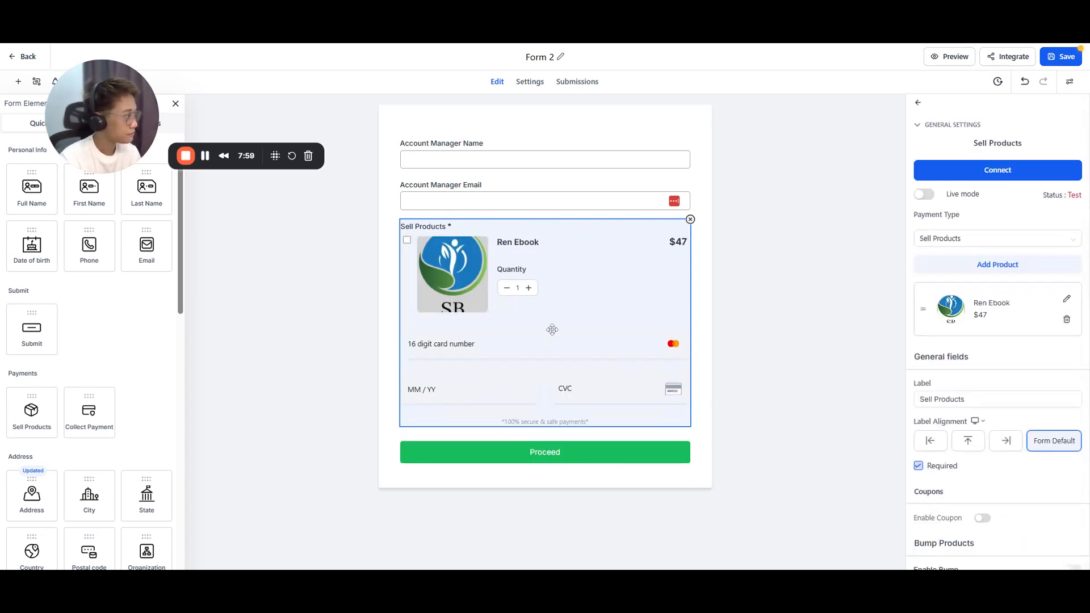
left_click(1065, 59)
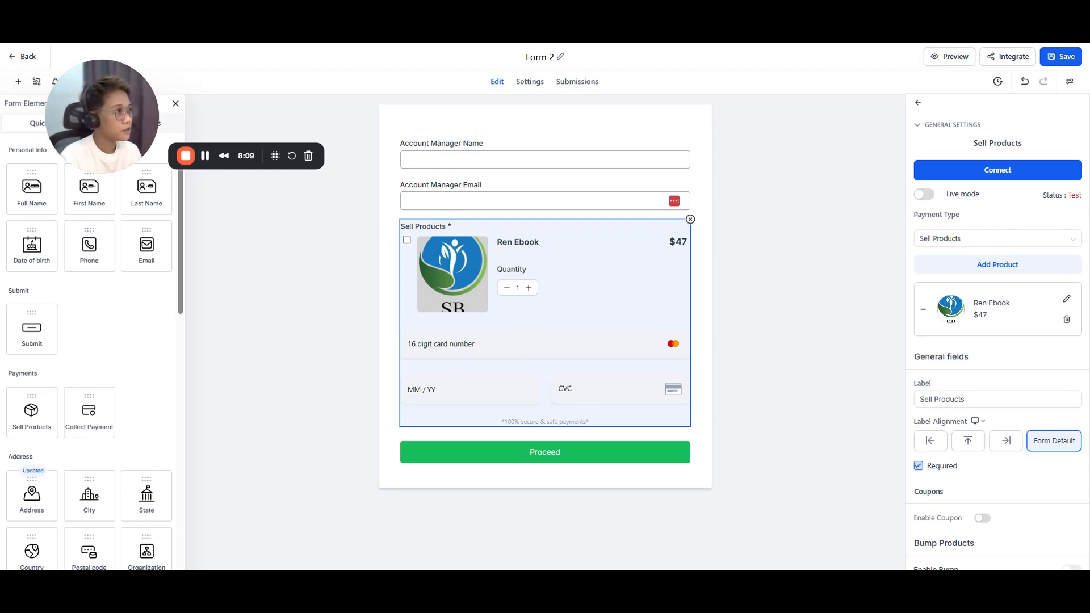
Preview Form 2, select the Ren Ebook product and raise its quantity to 3 to check the order summary.
left_click(950, 56)
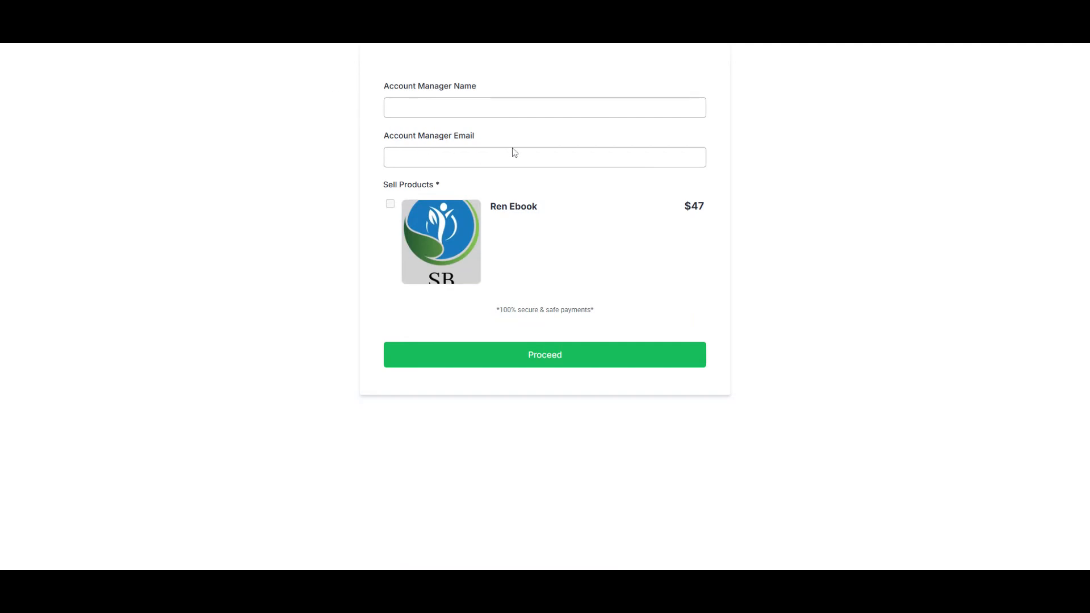
left_click(390, 205)
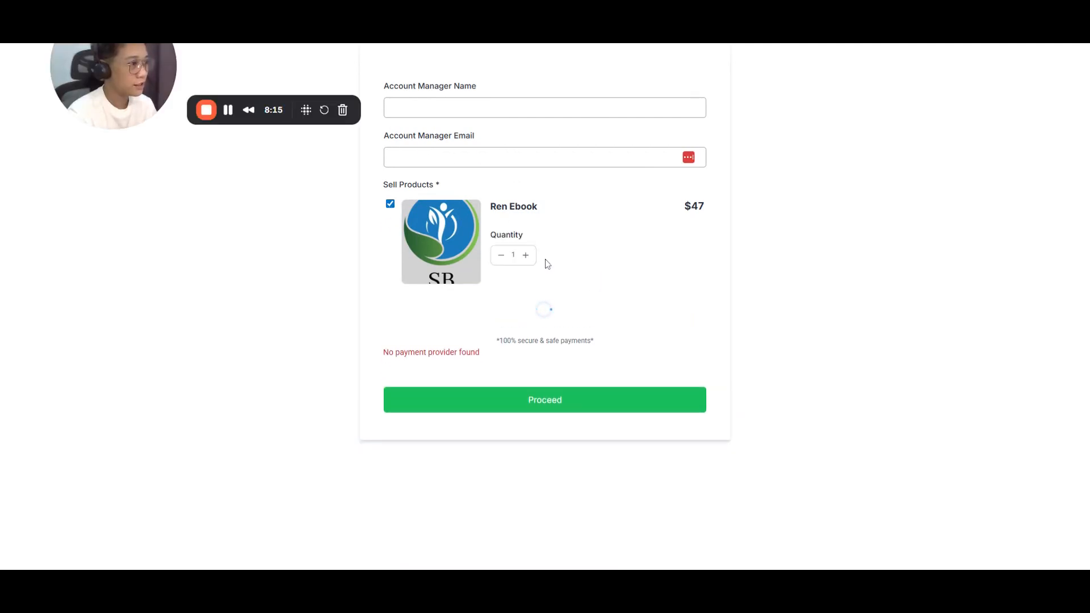
left_click(526, 255)
left_click(527, 255)
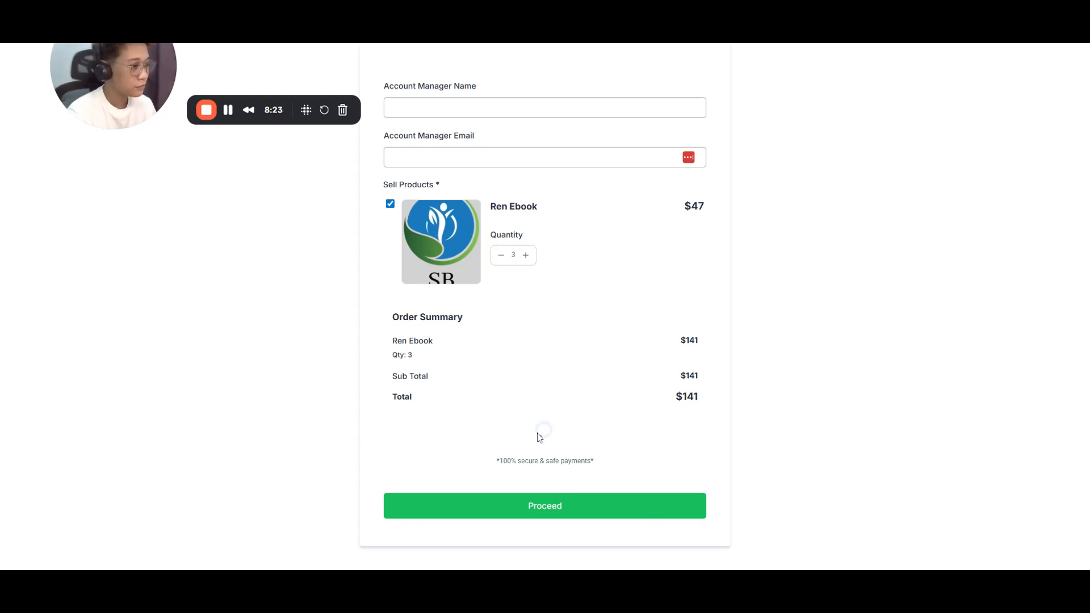
left_click_drag(127, 52, 122, 133)
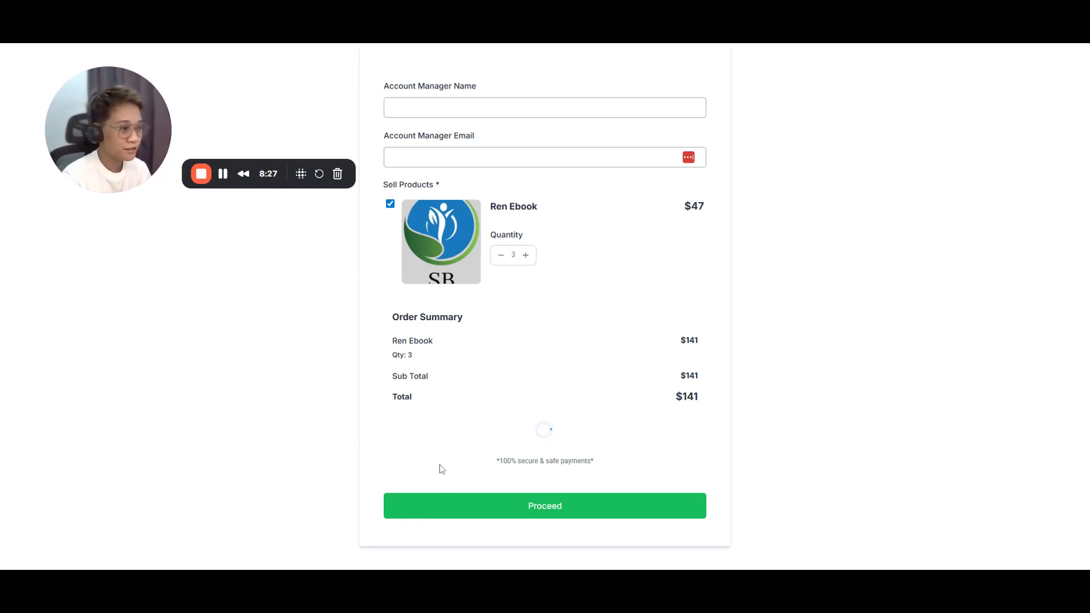